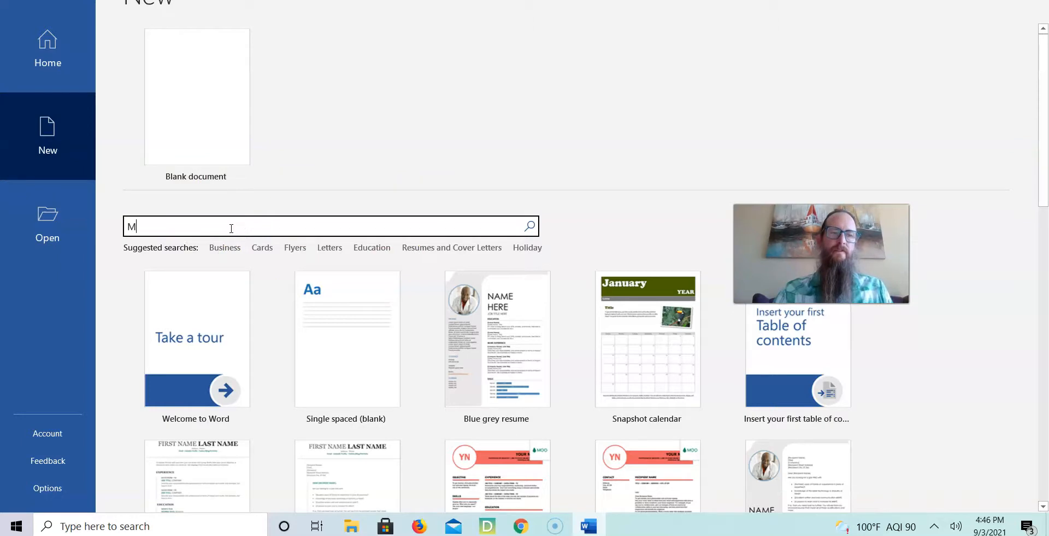
# Create a new document from the MLA style research paper template and close the Researcher pane.
pyautogui.press('Return')
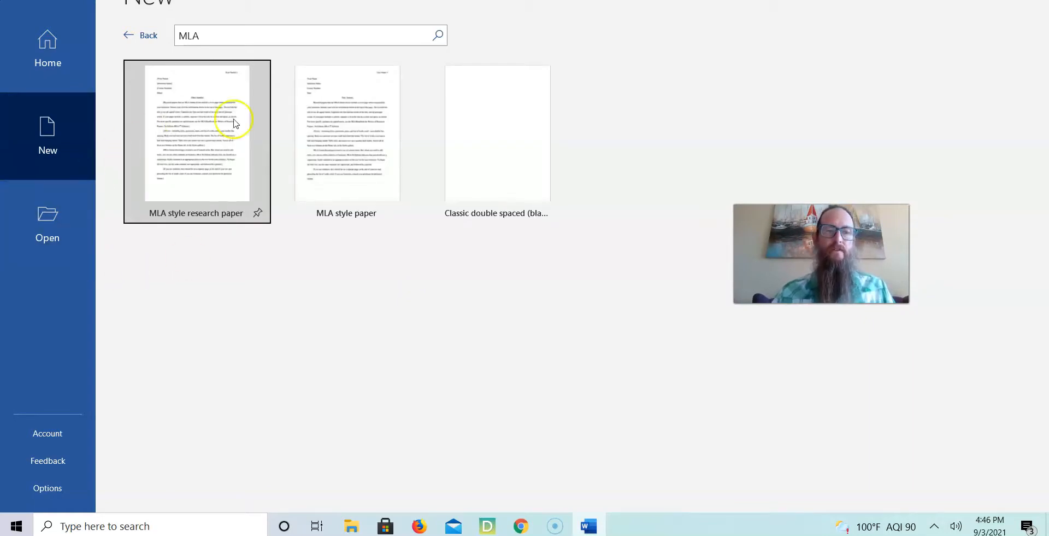
pyautogui.click(206, 161)
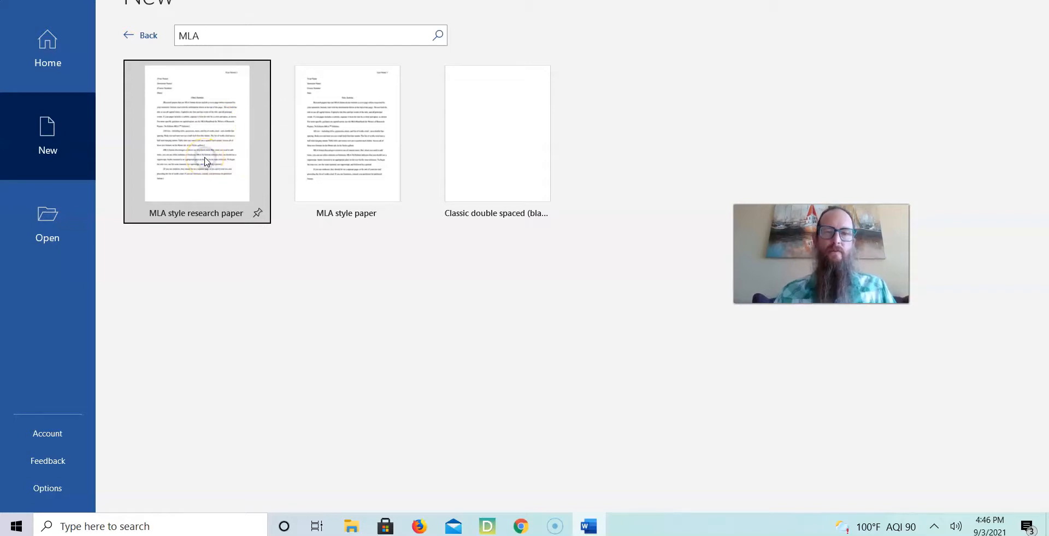
pyautogui.click(621, 285)
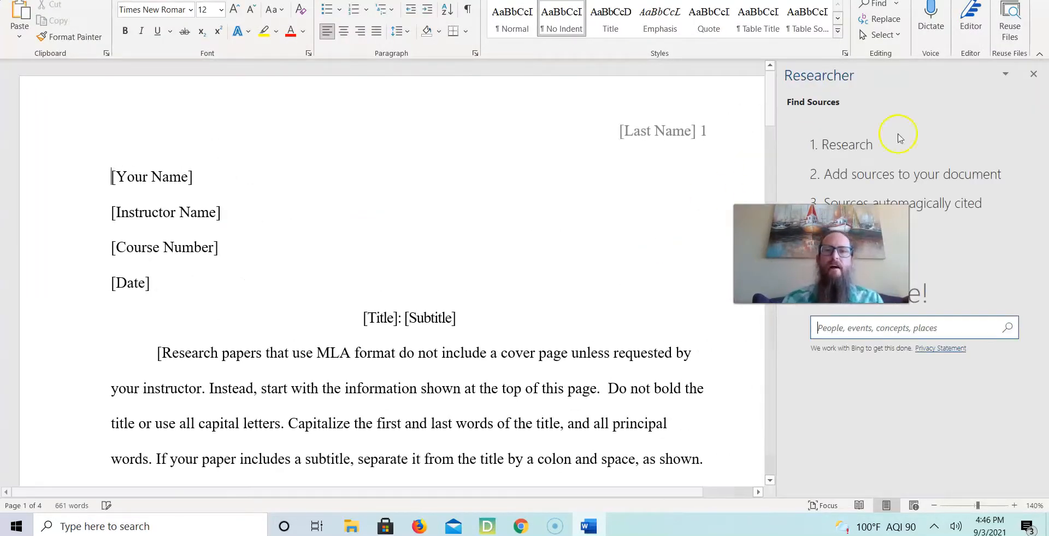
pyautogui.click(1033, 74)
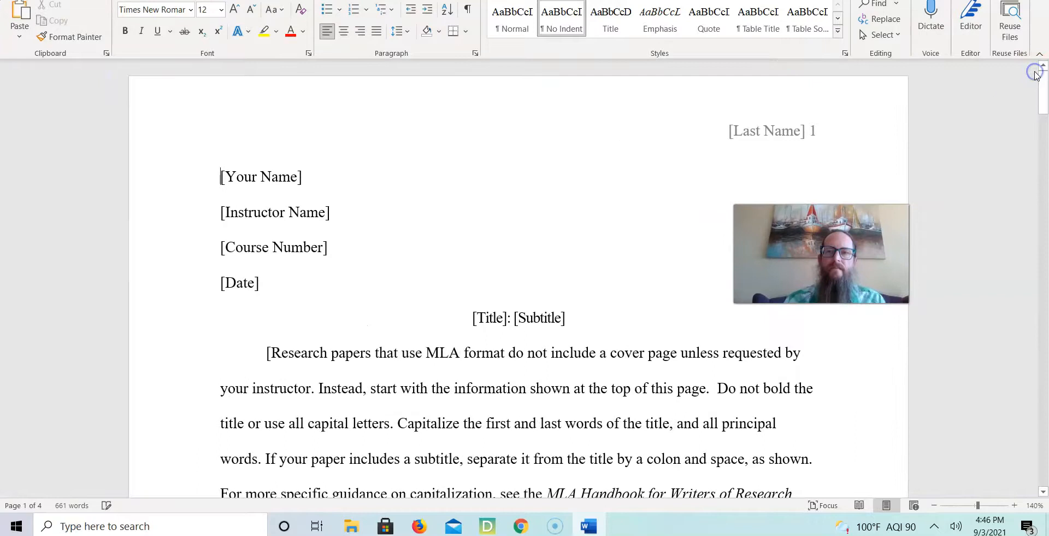
# Replace the name placeholder in the heading with Student Name.
pyautogui.click(241, 176)
pyautogui.press('Delete')
pyautogui.write('Student')
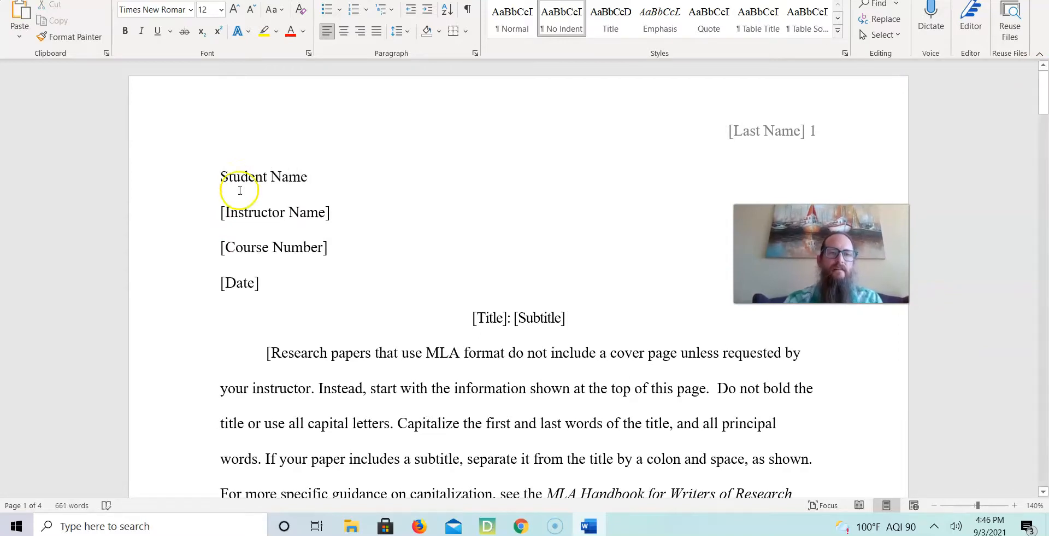
# Replace the instructor placeholder with Prof. followed by the instructor's name.
pyautogui.click(239, 211)
pyautogui.write('J')
pyautogui.press('BackSpace')
pyautogui.write('Prof')
pyautogui.press('BackSpace')
pyautogui.press('BackSpace')
# Fill in the course number as ENG 101 and the date as 3 Sep. 2021.
pyautogui.click(223, 254)
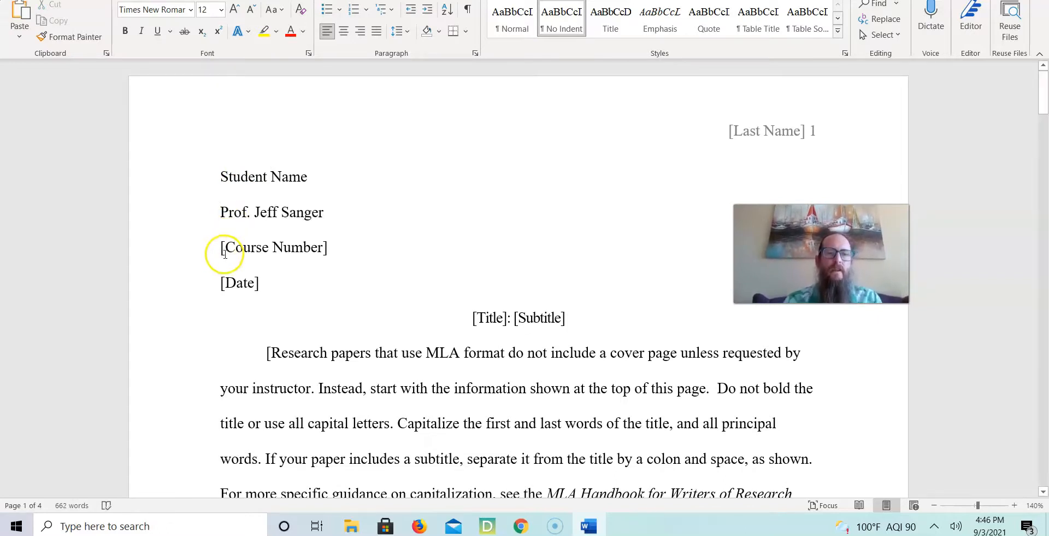
pyautogui.write('ENG 101')
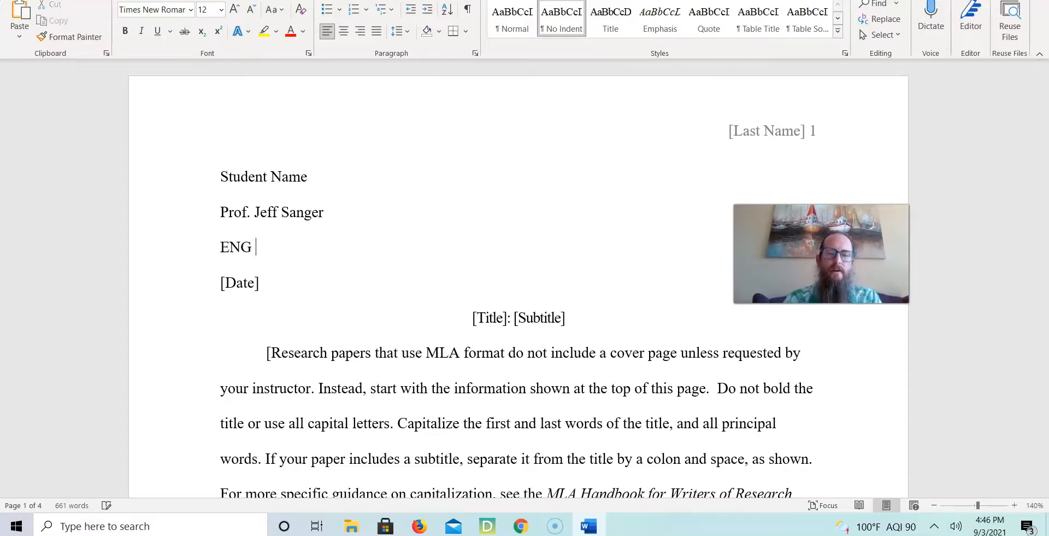
pyautogui.click(229, 282)
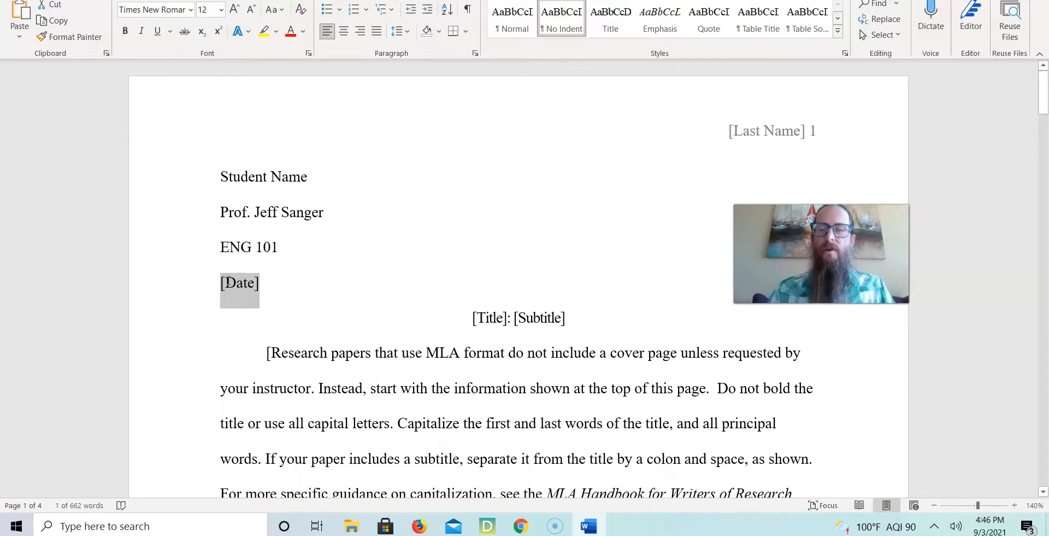
pyautogui.write('3')
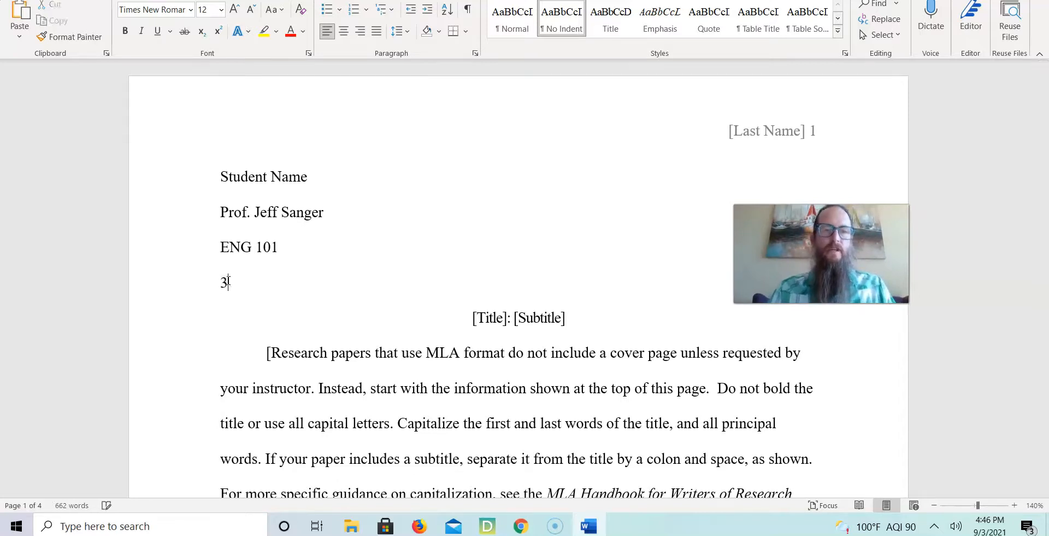
pyautogui.write(' Sep. 2021')
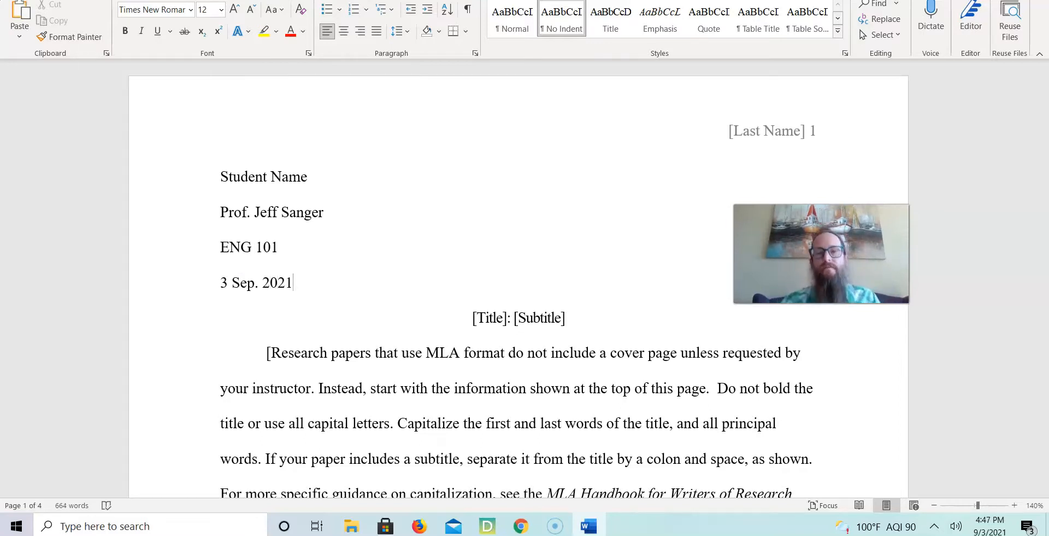
pyautogui.press('Down')
pyautogui.press('Up')
pyautogui.press('Up')
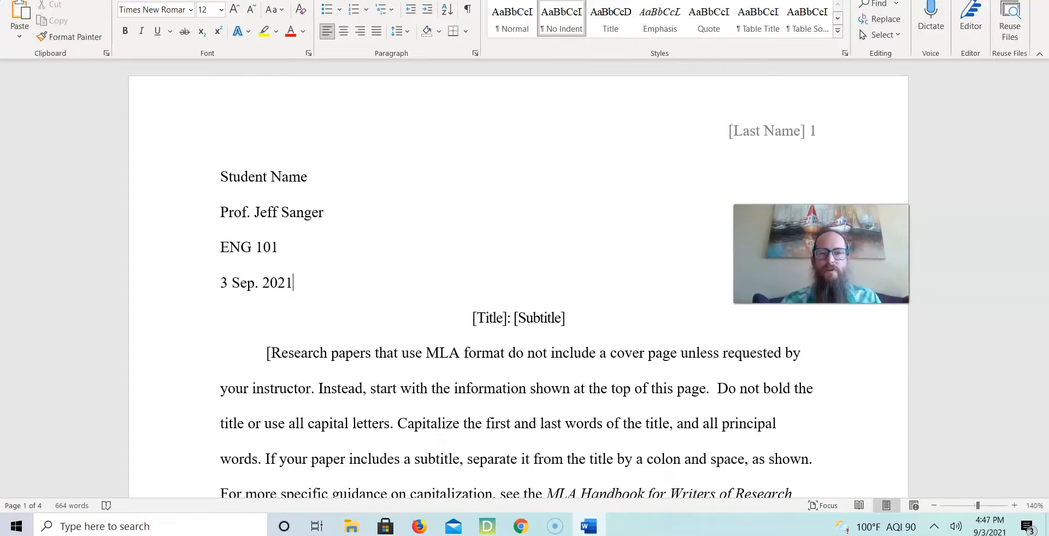
pyautogui.press('Down')
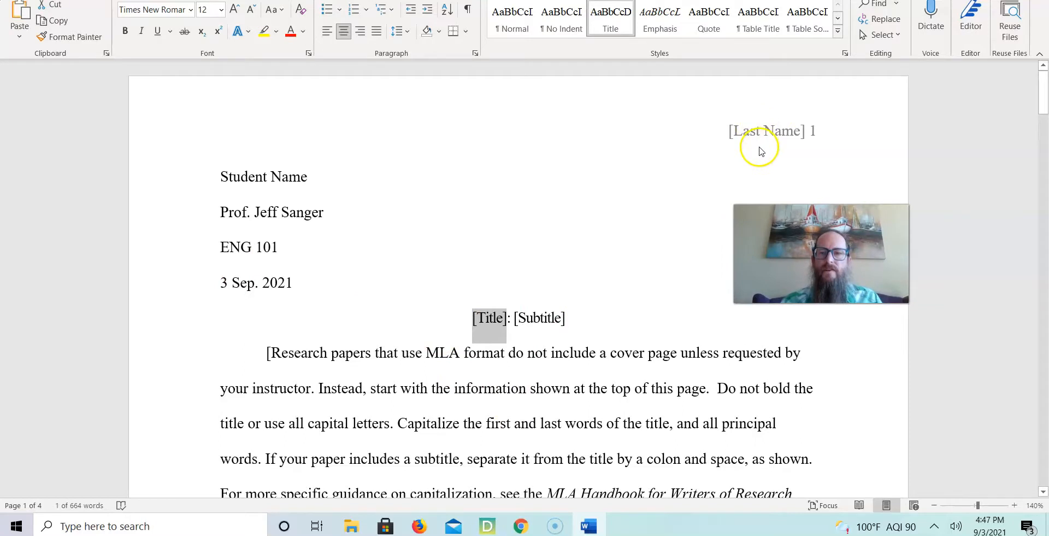
pyautogui.scroll(-12, 775, 157)
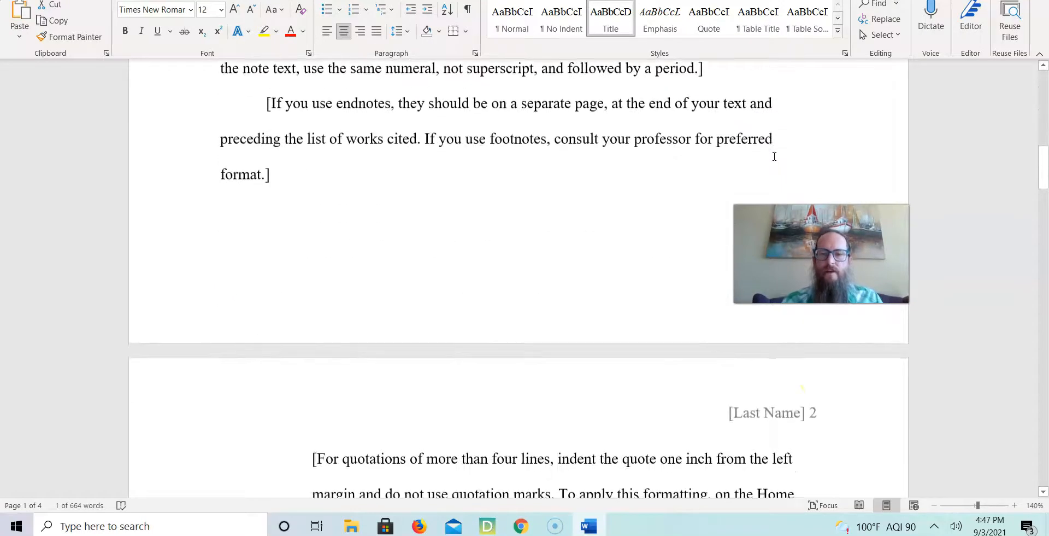
pyautogui.scroll(2, 779, 432)
pyautogui.scroll(10, 779, 433)
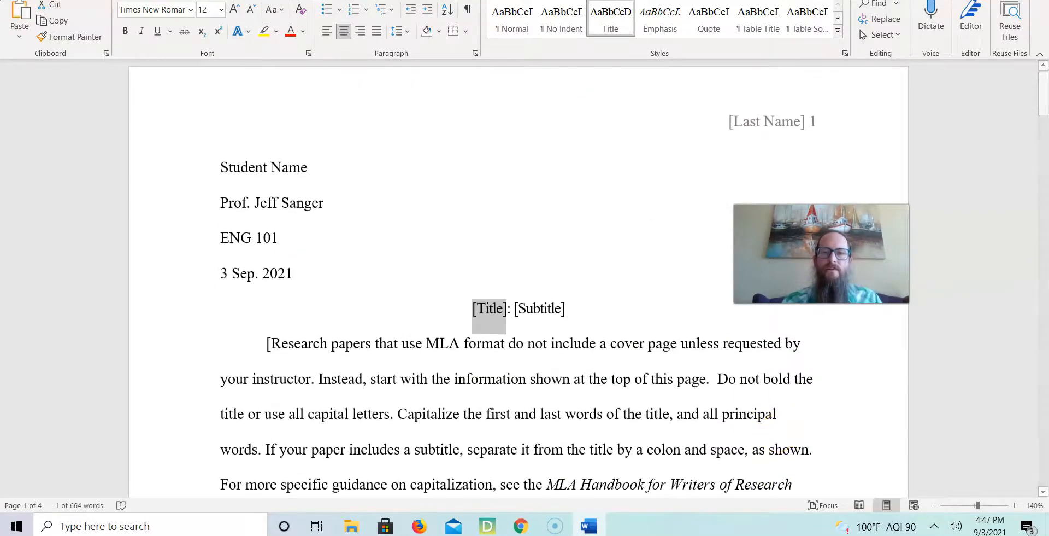
# Replace the last-name placeholder in the page header with Student Last Name and close the header.
pyautogui.doubleClick(767, 128)
pyautogui.click(766, 124)
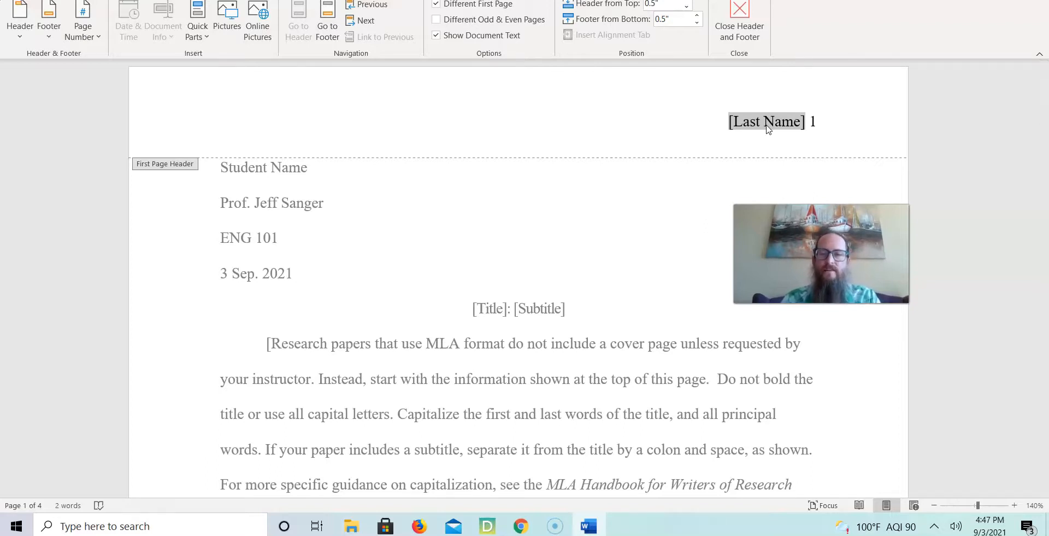
pyautogui.write('Smith')
pyautogui.press('BackSpace')
pyautogui.press('BackSpace')
pyautogui.press('BackSpace')
pyautogui.write('dent Last n')
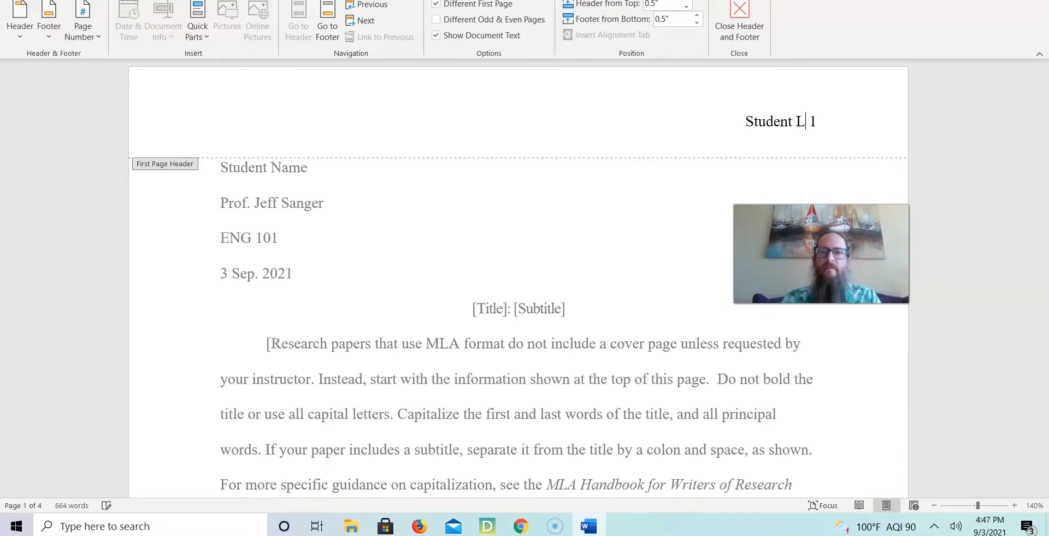
pyautogui.press('BackSpace')
pyautogui.write('Name')
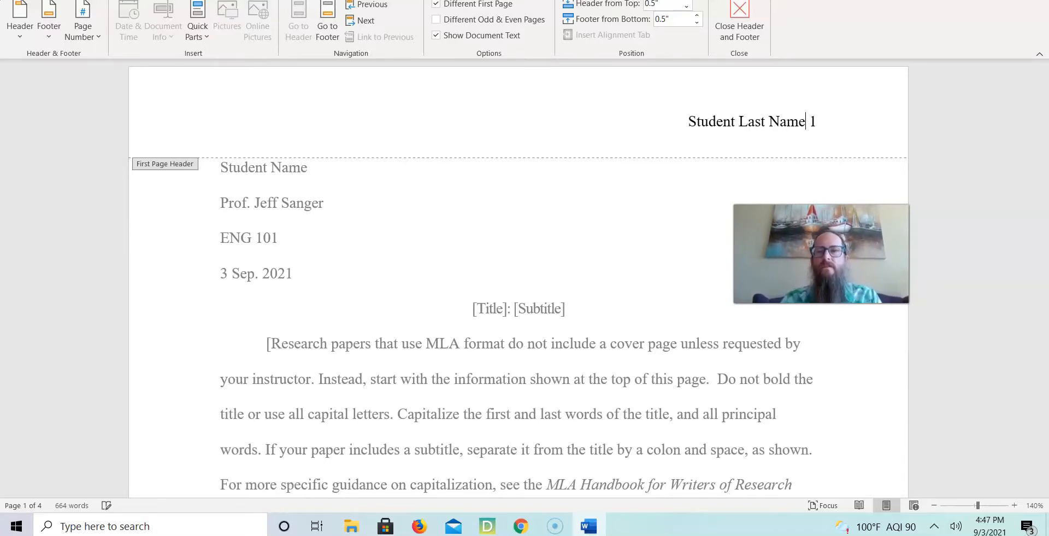
pyautogui.click(739, 18)
pyautogui.scroll(-10, 740, 407)
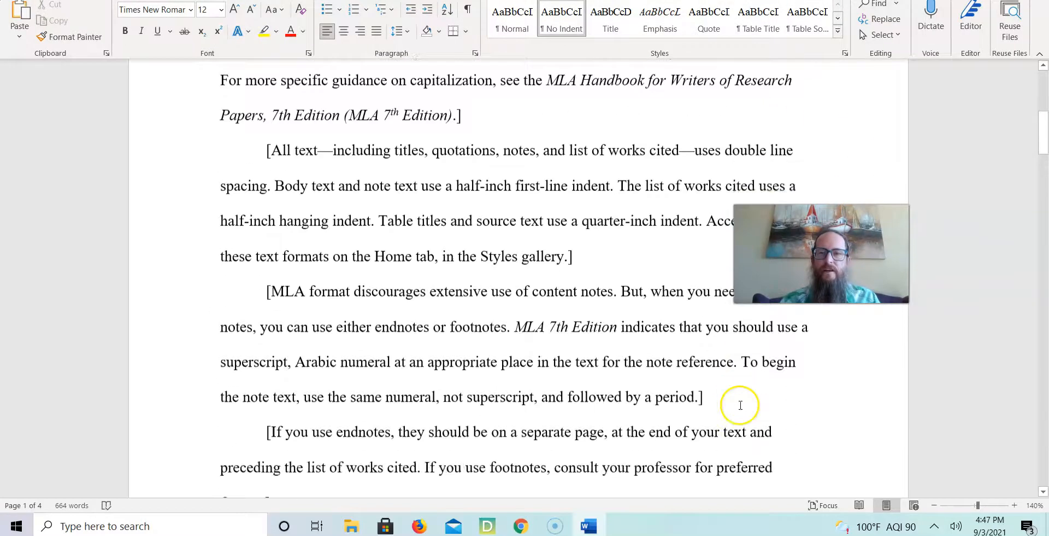
pyautogui.scroll(-15, 741, 409)
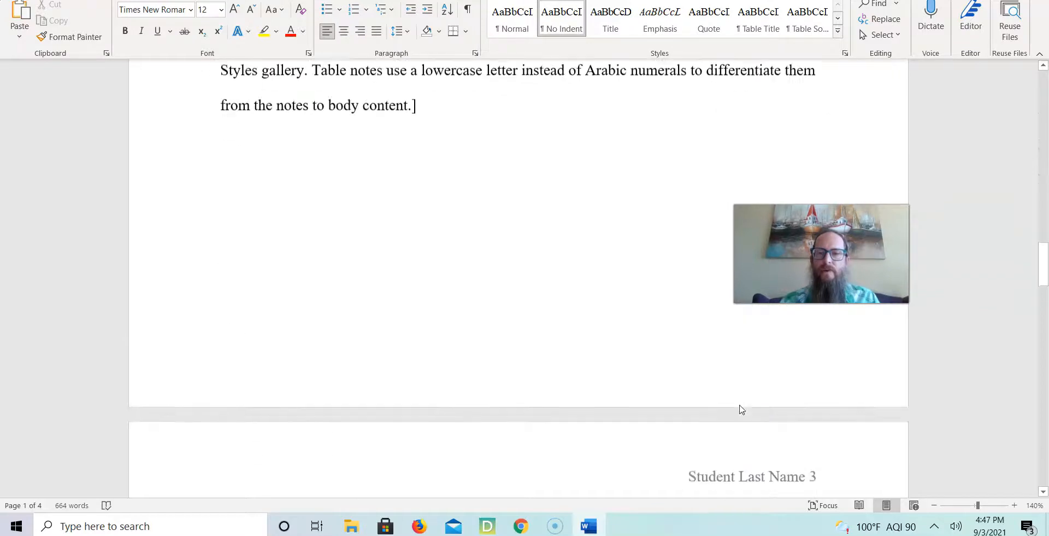
pyautogui.scroll(20, 741, 408)
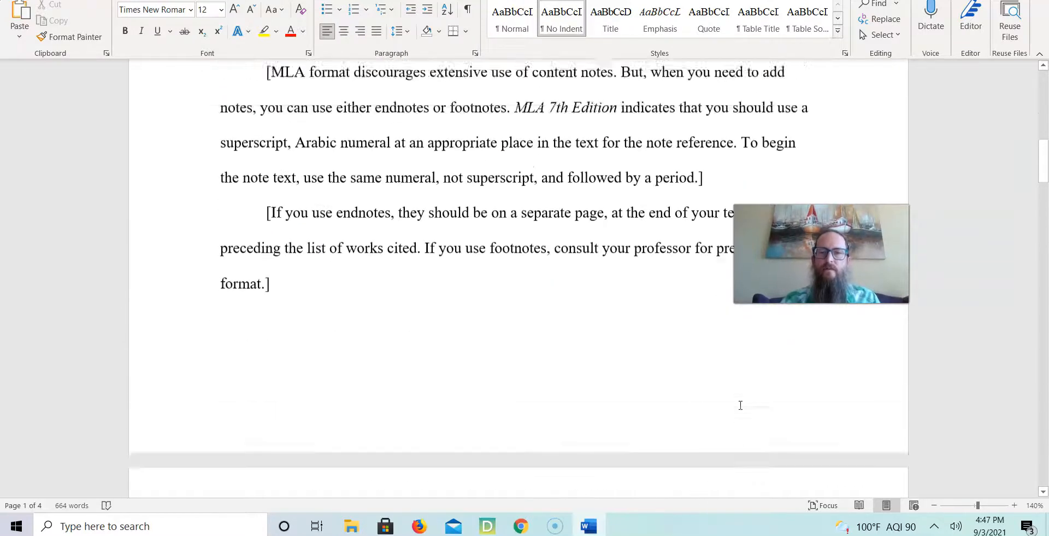
pyautogui.scroll(4, 740, 405)
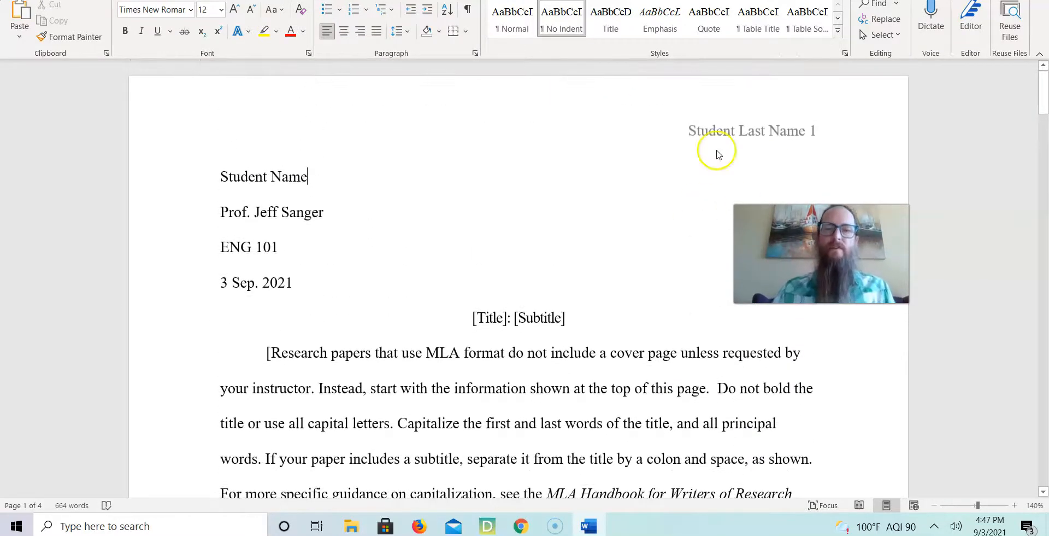
# Delete the subtitle and all sample body text between the title and the Works Cited heading.
pyautogui.click(464, 311)
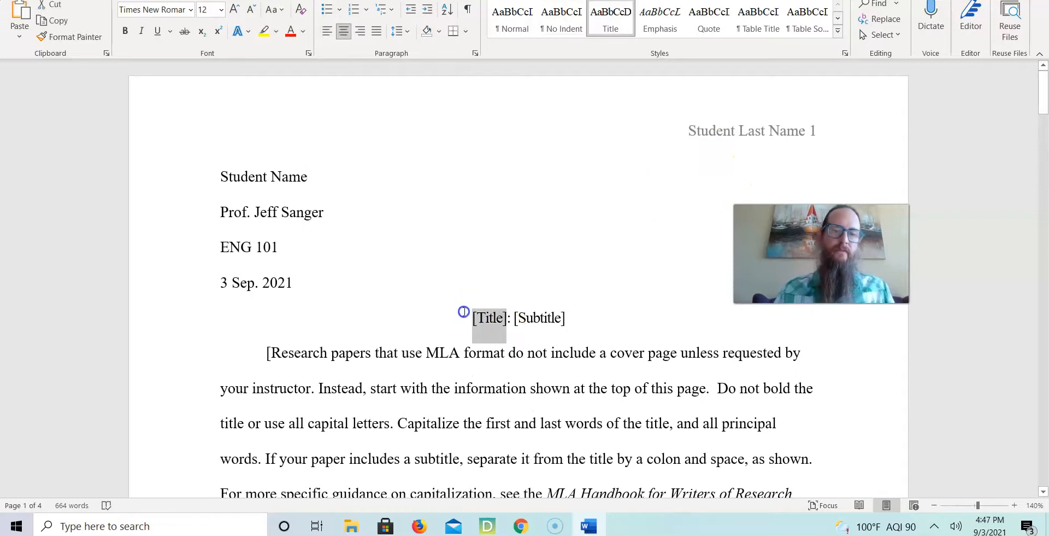
pyautogui.hotkey('ctrl', 'a')
pyautogui.scroll(-15, 464, 312)
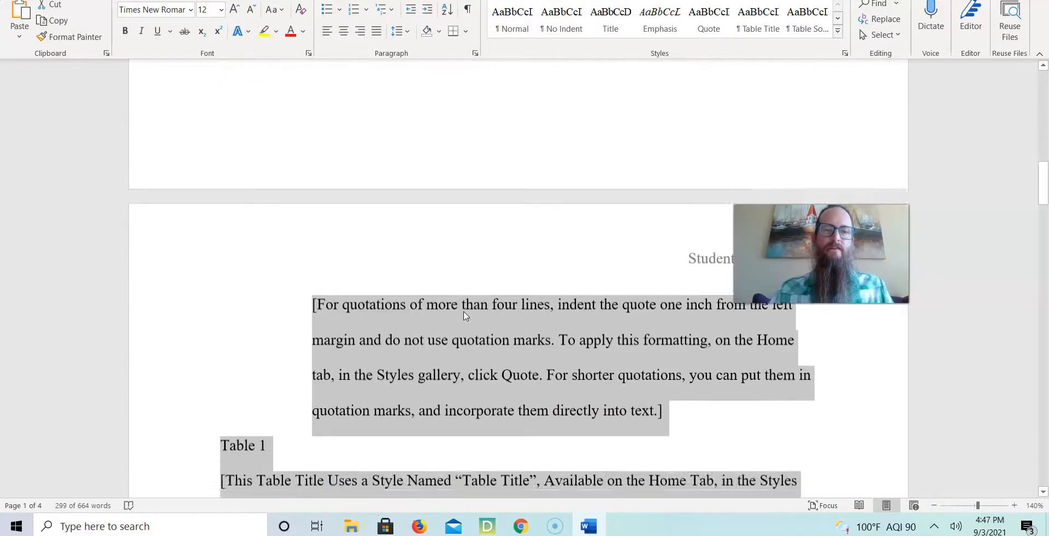
pyautogui.scroll(-20, 464, 315)
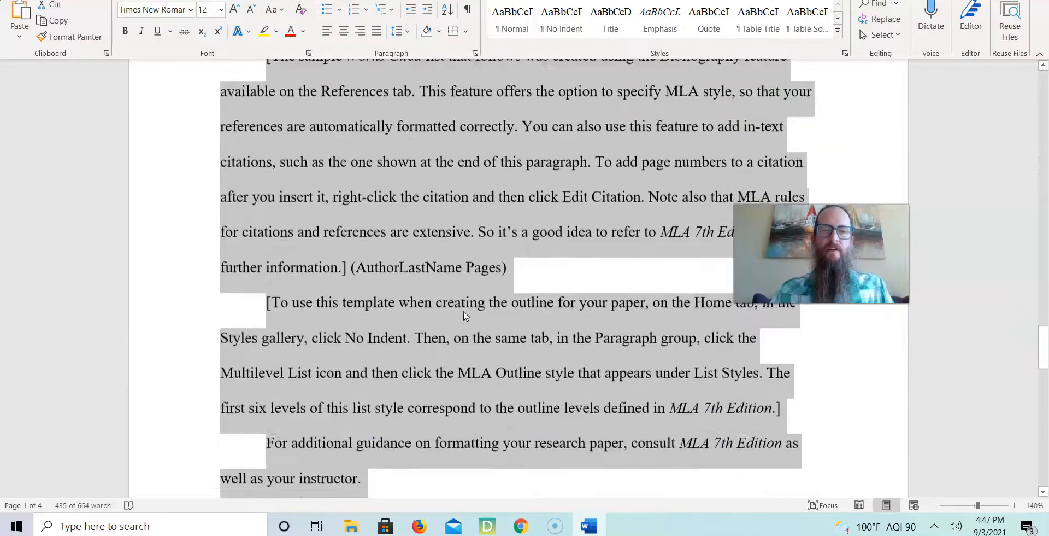
pyautogui.hotkey('shift', 'Up')
pyautogui.hotkey('shift', 'Up')
pyautogui.hotkey('shift', 'Up')
pyautogui.hotkey('shift', 'Up')
pyautogui.hotkey('shift', 'Up')
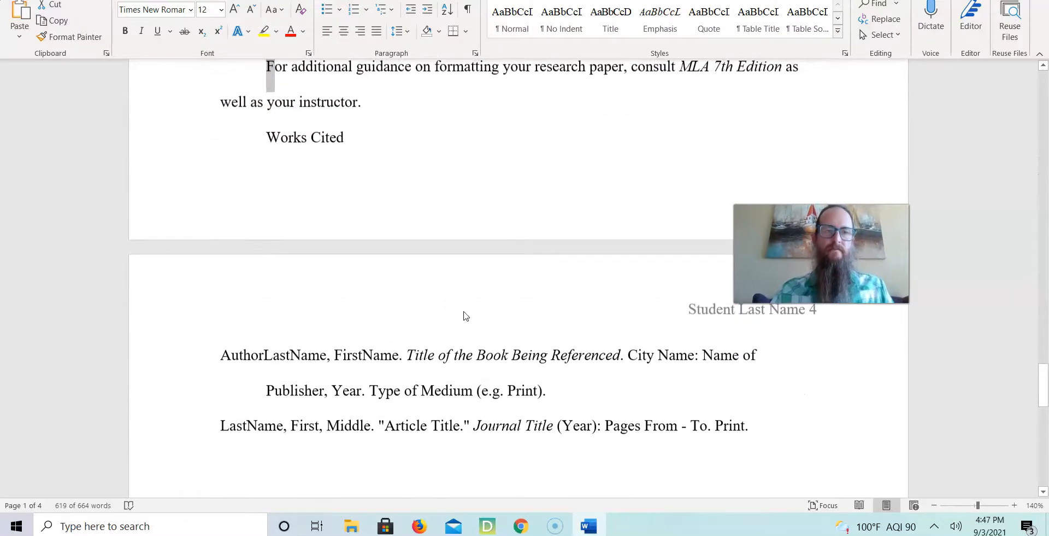
pyautogui.hotkey('shift', 'Down')
pyautogui.hotkey('shift', 'Right')
pyautogui.hotkey('shift', 'Right')
pyautogui.hotkey('shift', 'Right')
pyautogui.hotkey('shift', 'Right')
pyautogui.hotkey('shift', 'Right')
pyautogui.hotkey('shift', 'Right')
pyautogui.hotkey('shift', 'Right')
pyautogui.hotkey('shift', 'Right')
pyautogui.hotkey('shift', 'Right')
pyautogui.hotkey('shift', 'Right')
pyautogui.hotkey('shift', 'Right')
pyautogui.hotkey('shift', 'Right')
pyautogui.hotkey('shift', 'Right')
pyautogui.hotkey('shift', 'Right')
pyautogui.hotkey('shift', 'Right')
pyautogui.hotkey('shift', 'Left')
pyautogui.hotkey('shift', 'Left')
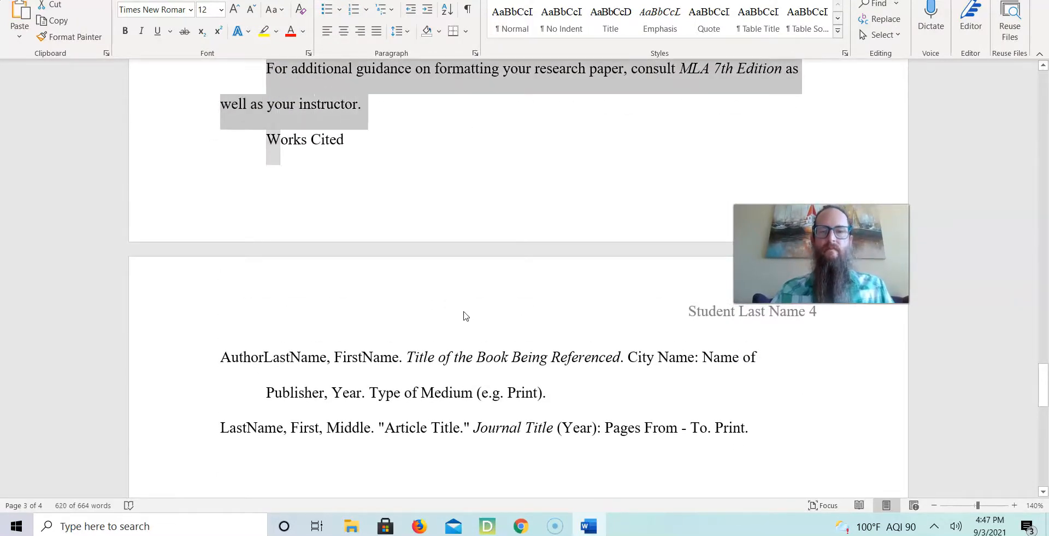
pyautogui.press('Delete')
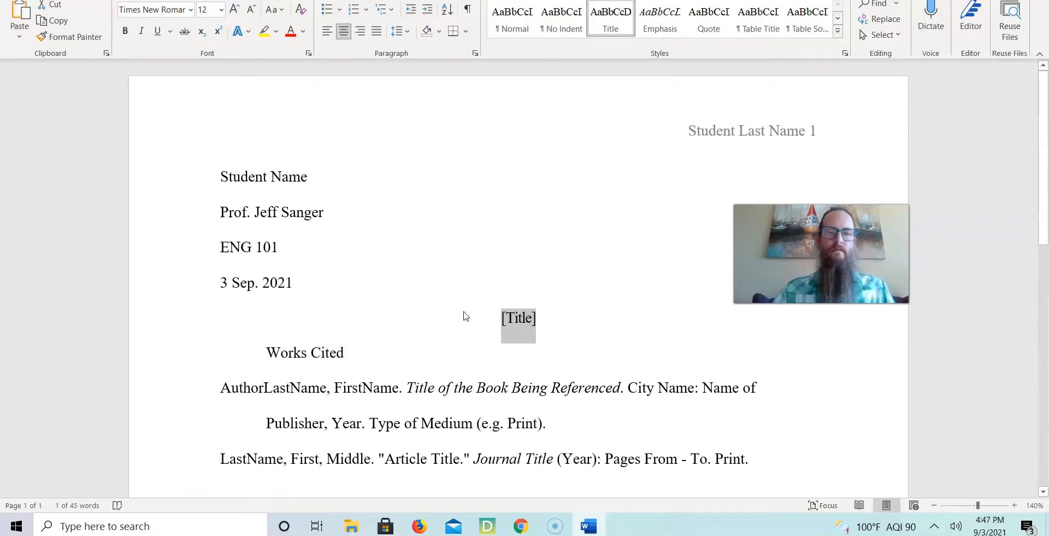
# Replace the title placeholder with Rhetorical Analysis Paper.
pyautogui.press('Delete')
pyautogui.write('Rhetorical')
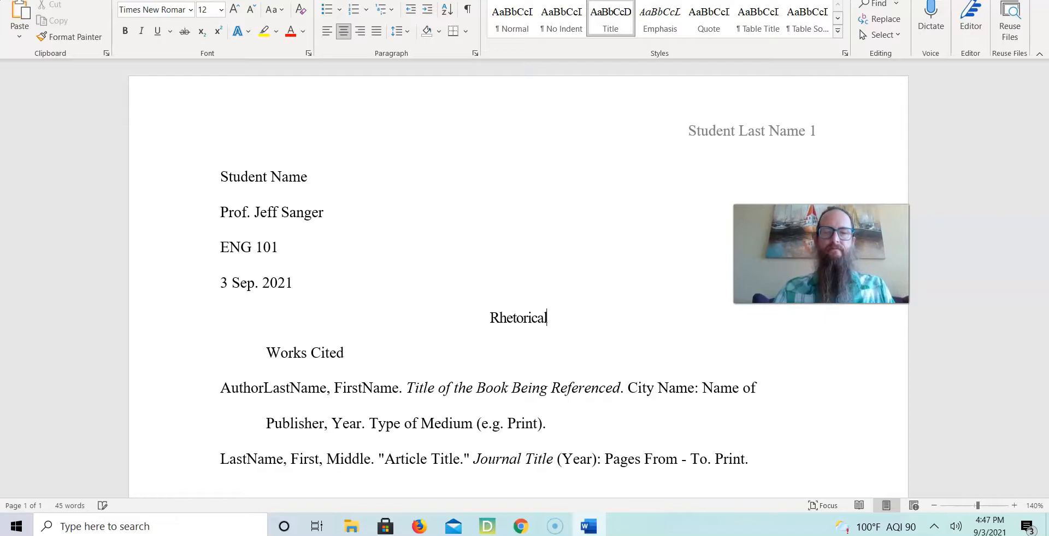
pyautogui.write(' Analysis Paper')
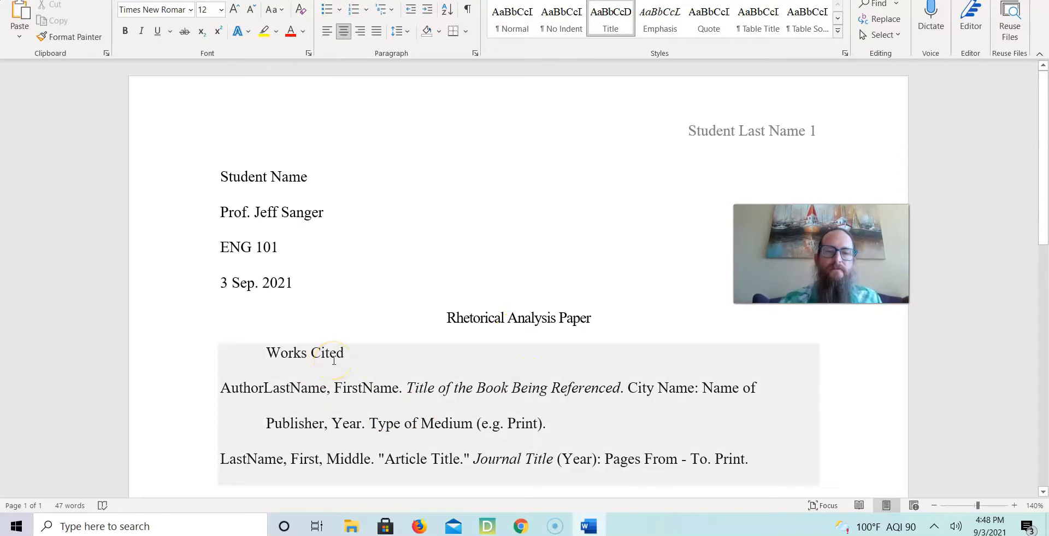
# Insert a blank line after the title, above the Works Cited block.
pyautogui.press('Return')
pyautogui.press('Down')
pyautogui.press('Down')
pyautogui.press('Down')
pyautogui.press('Down')
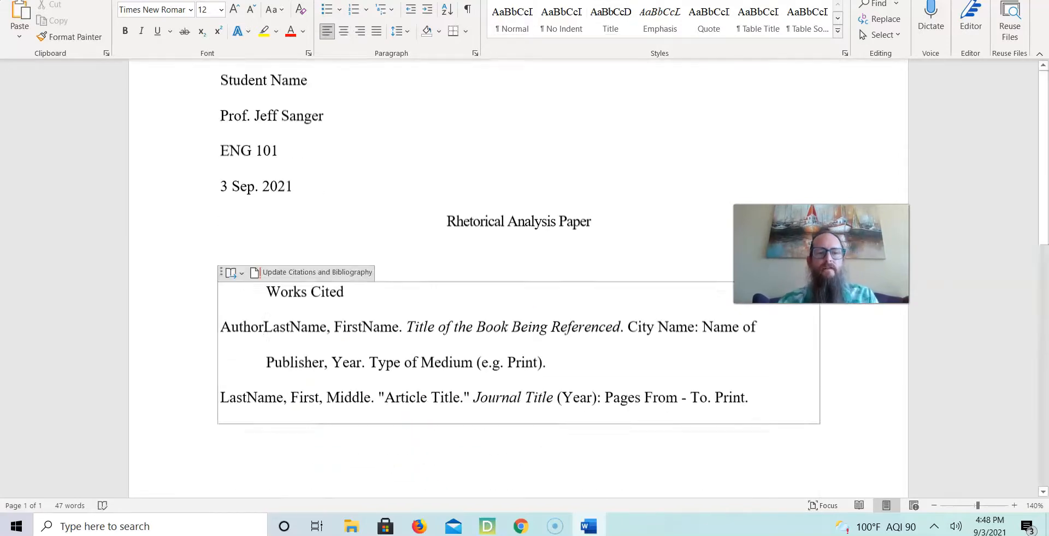
# Delete the Works Cited heading and sample entries from the bibliography block.
pyautogui.scroll(-3, 490, 243)
pyautogui.scroll(1, 454, 248)
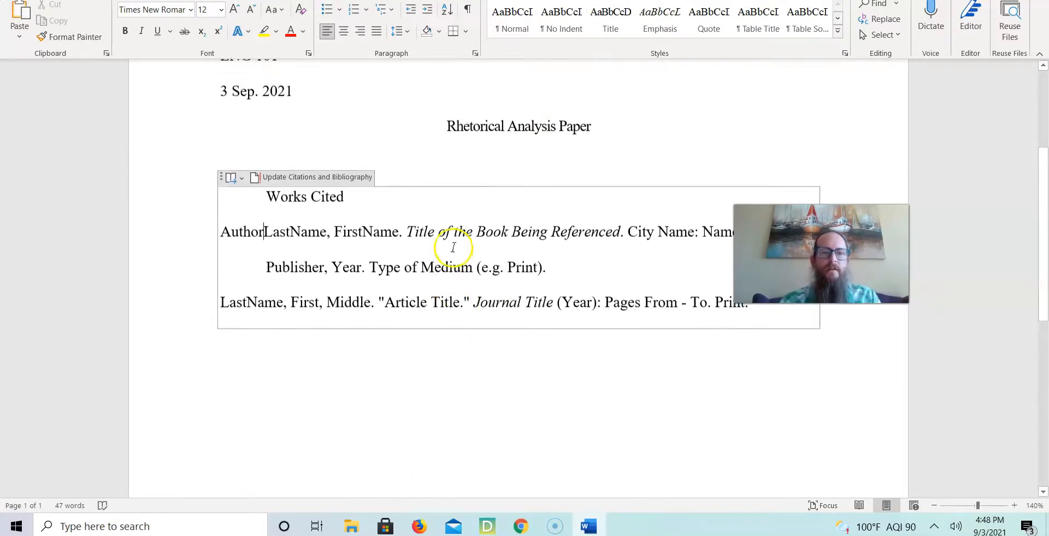
pyautogui.scroll(3, 387, 241)
pyautogui.hotkey('ctrl', 'shift', 'End')
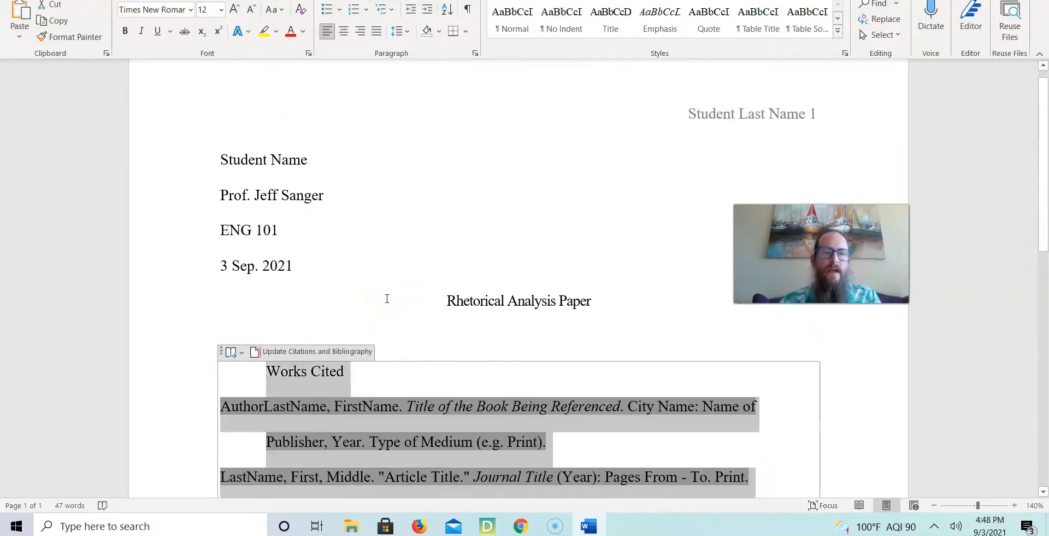
pyautogui.press('Delete')
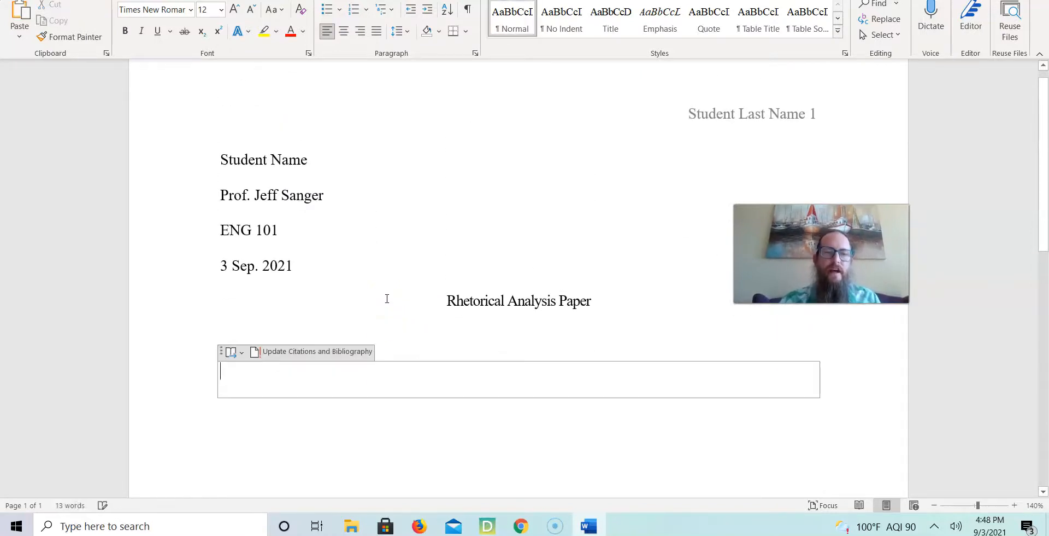
pyautogui.rightClick(313, 386)
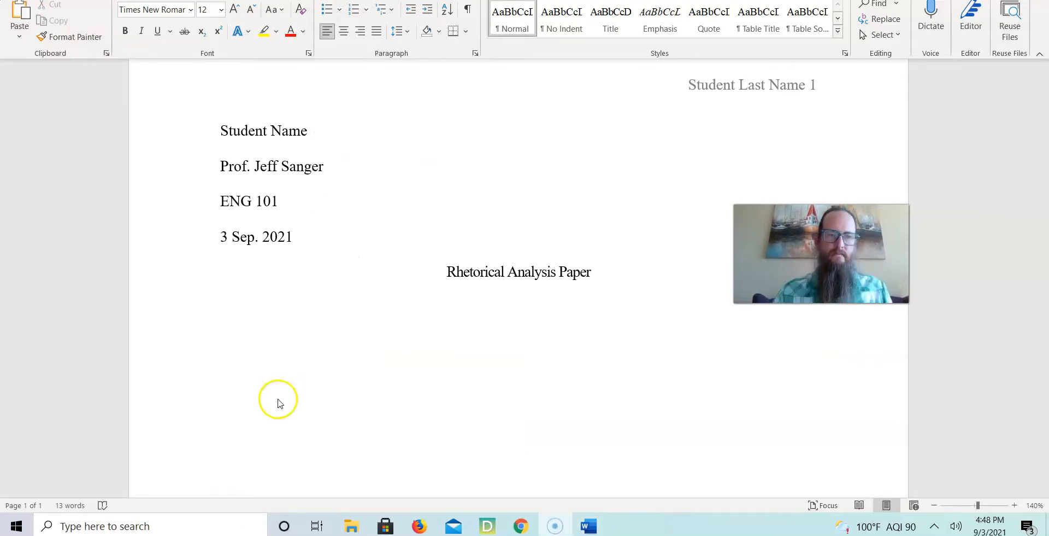
pyautogui.click(309, 337)
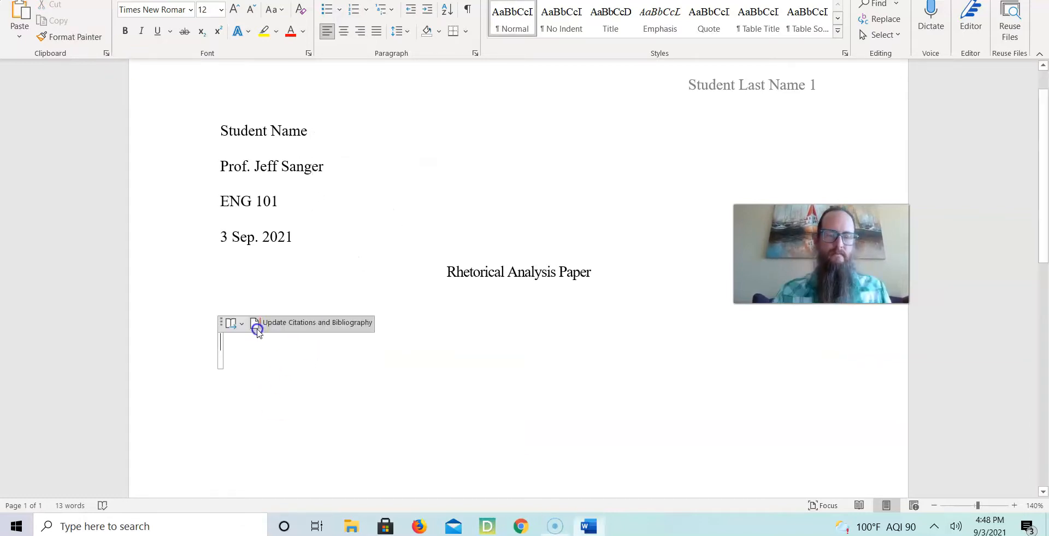
# Remove the leftover empty bibliography placeholder and tidy the blank lines below the title.
pyautogui.click(221, 324)
pyautogui.press('Delete')
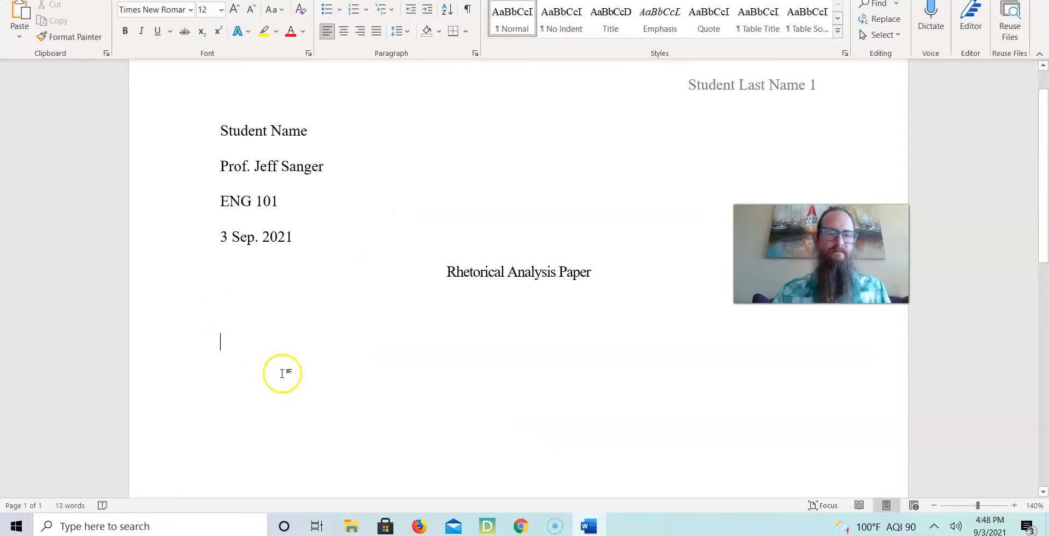
pyautogui.press('Return')
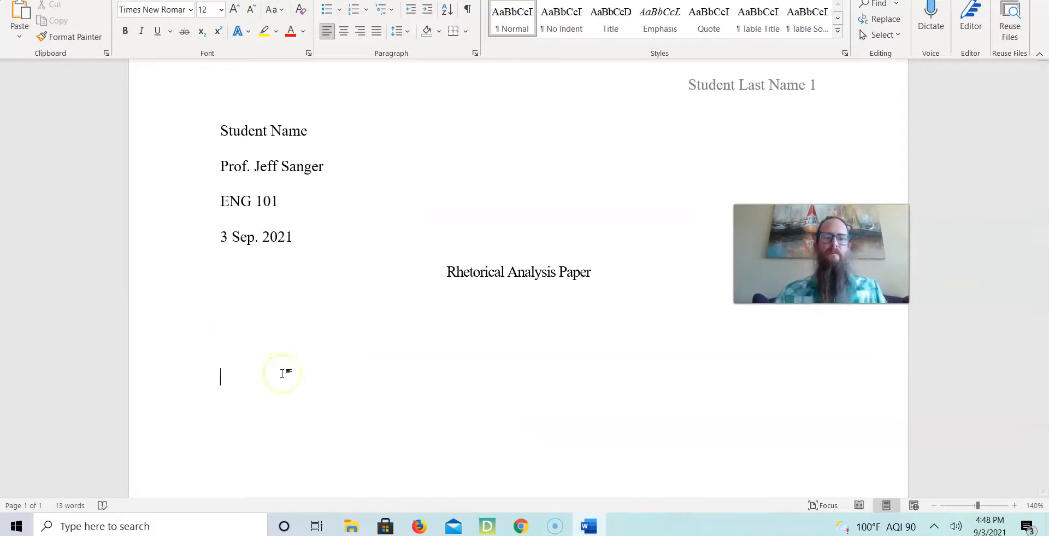
pyautogui.click(227, 319)
pyautogui.press('BackSpace')
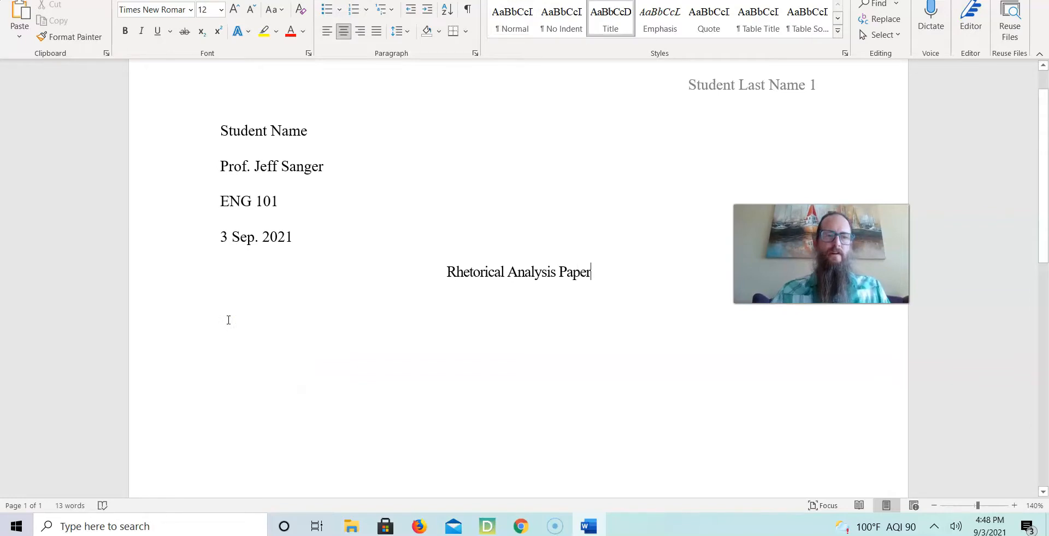
pyautogui.press('Return')
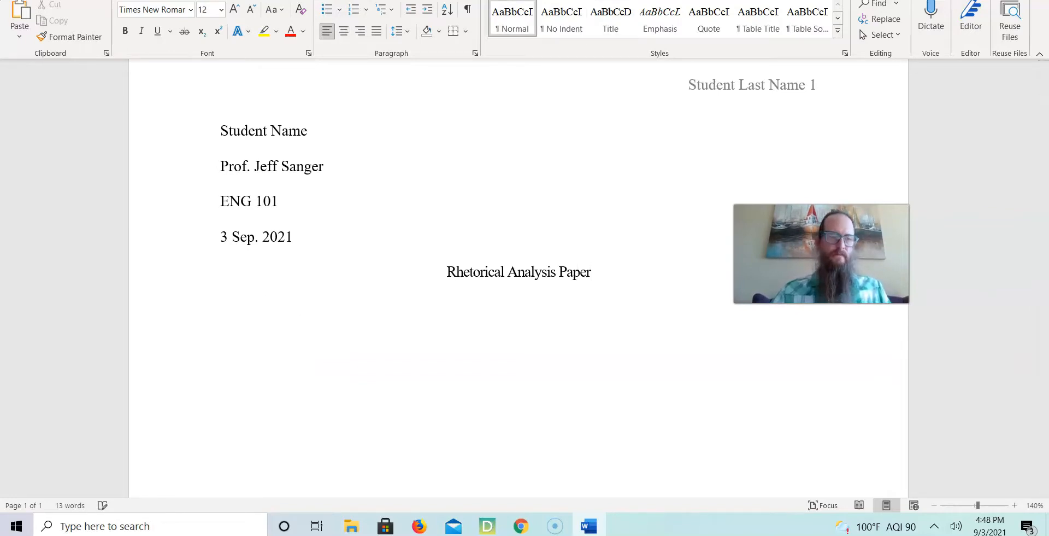
# Type the sample paragraph Indent first line of paragraph. below the title.
pyautogui.write('Indent ')
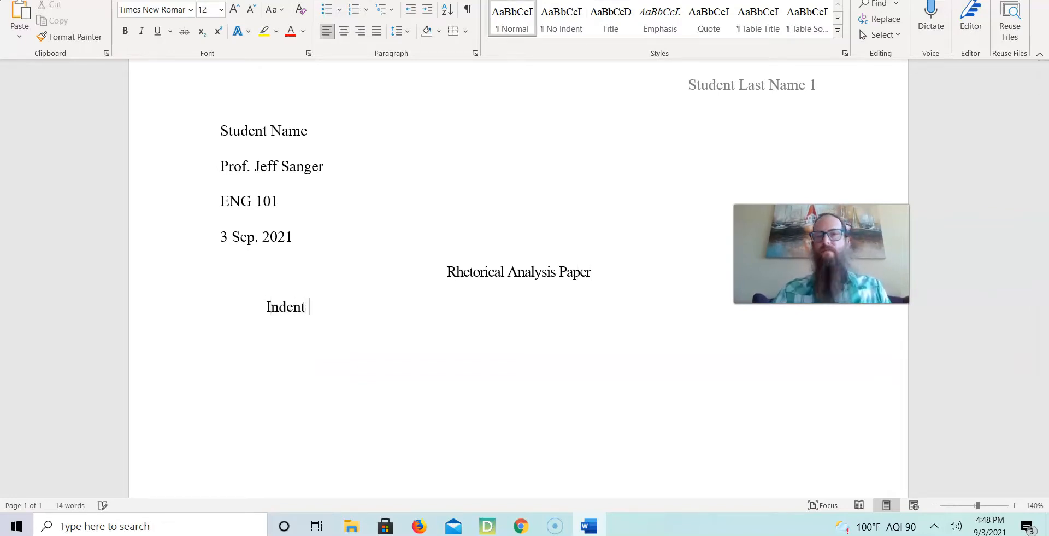
pyautogui.write('first line of paragraph.')
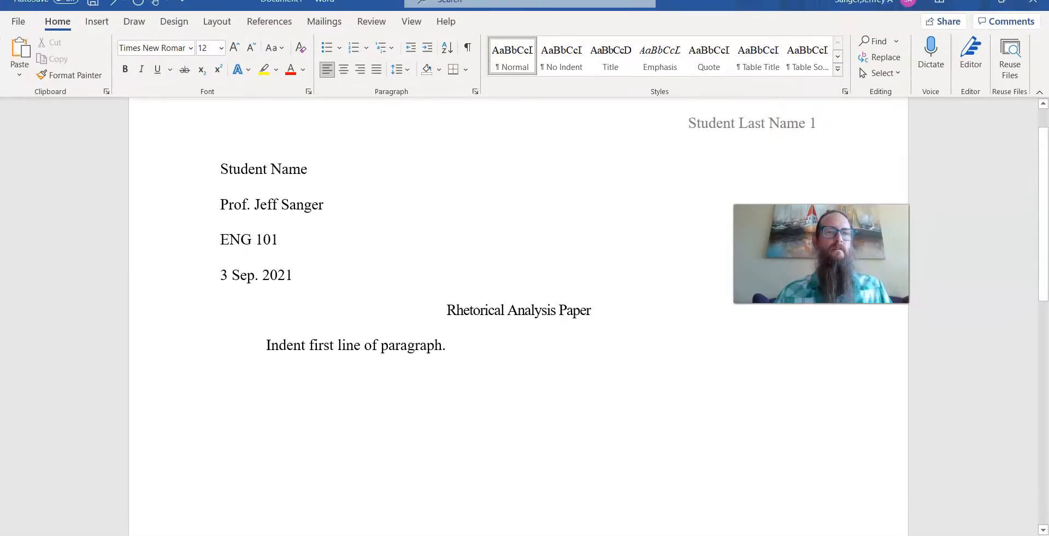
pyautogui.click(97, 27)
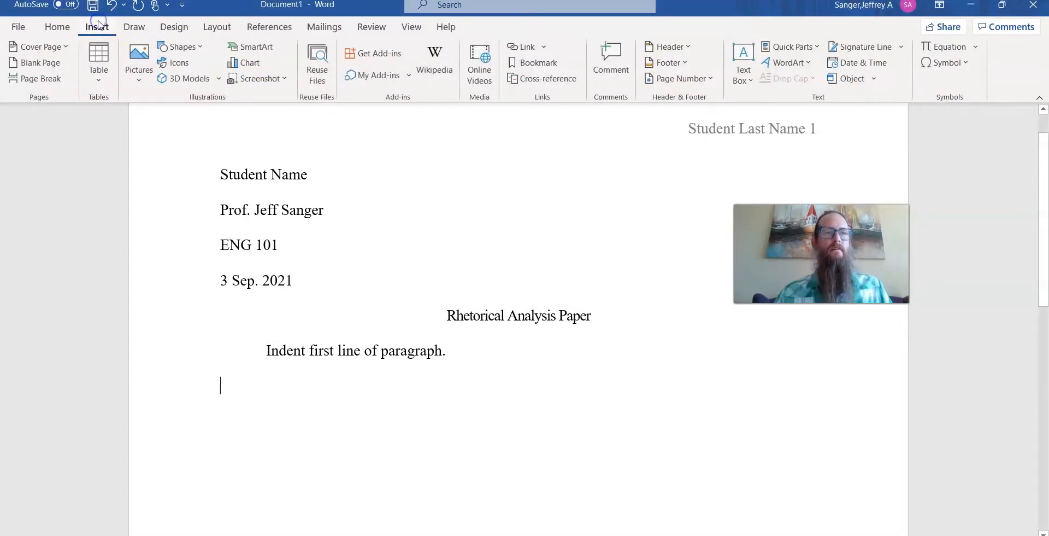
pyautogui.click(59, 80)
pyautogui.hotkey('ctrl', 'z')
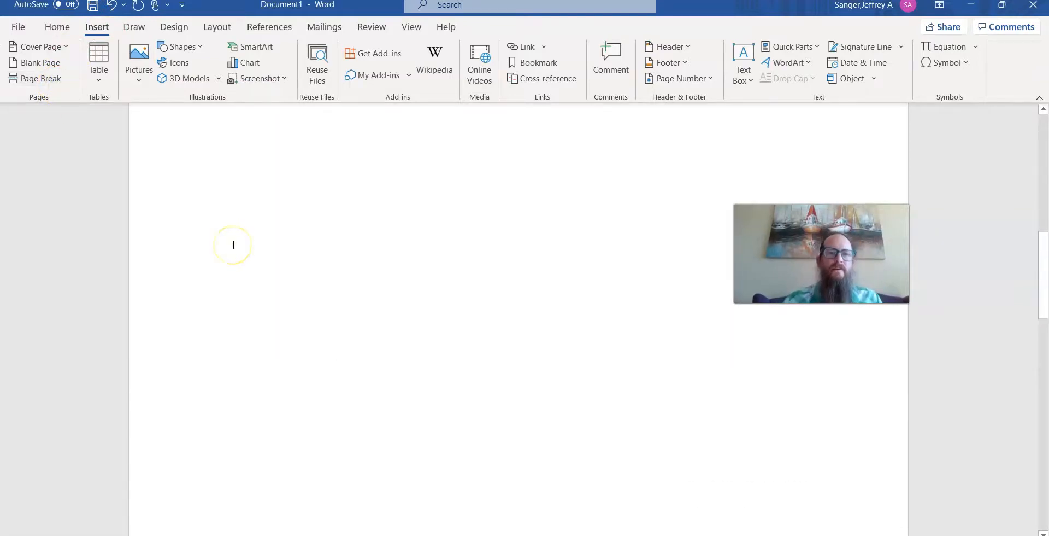
# Append filler characters jhjjjj… to the end of the sample paragraph.
pyautogui.scroll(10, 257, 245)
pyautogui.click(485, 335)
pyautogui.write('jhjjjjjjjjjjjjjjjjjjjjjjjjjjjjjhj')
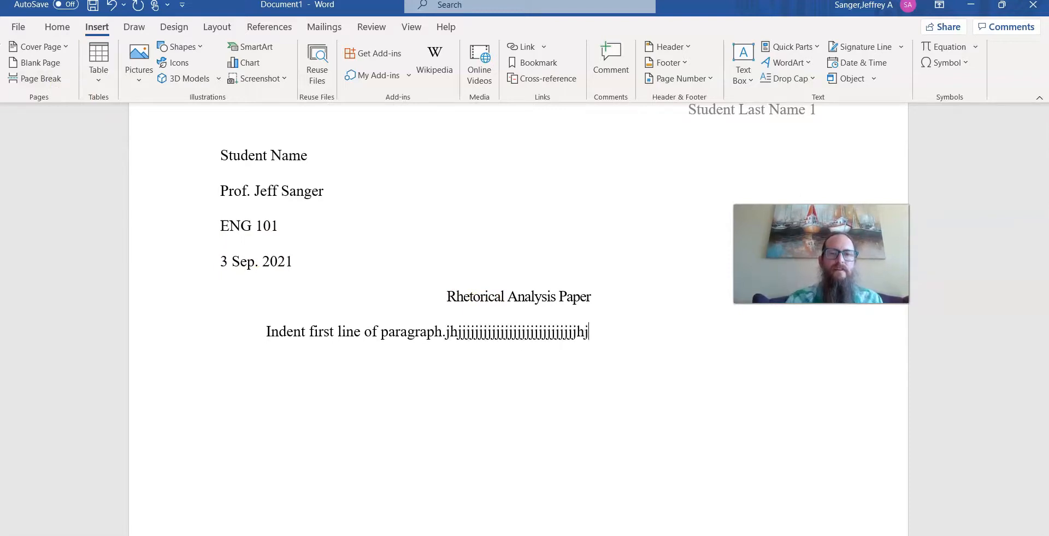
# Start a new page with a page break after the sample paragraph.
pyautogui.press('Return')
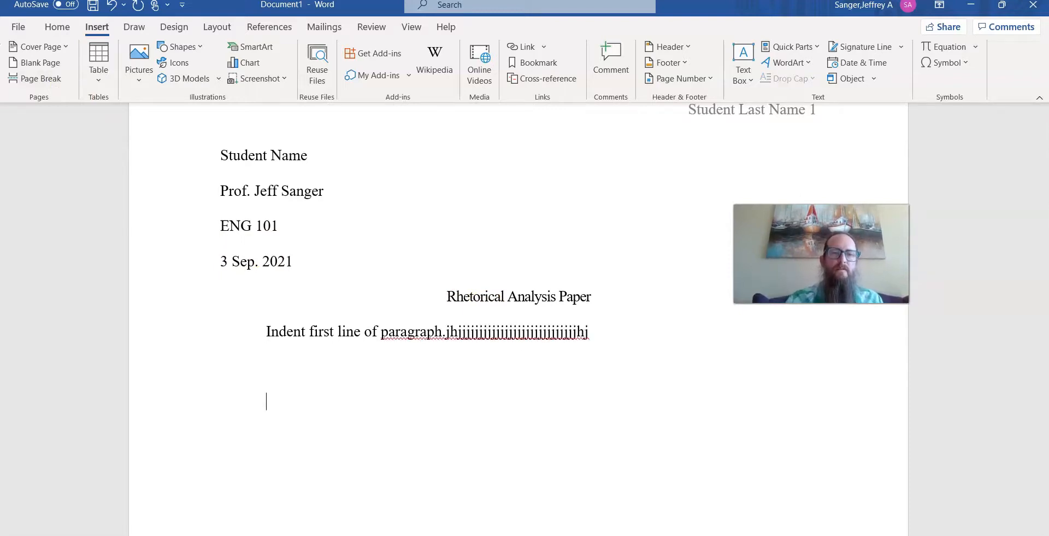
pyautogui.hotkey('ctrl', 'Return')
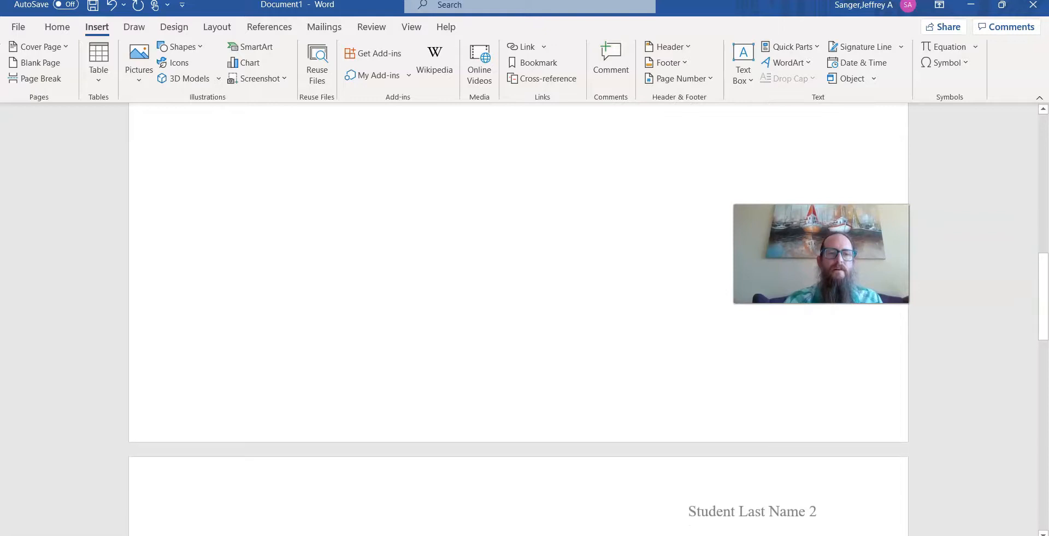
pyautogui.click(181, 236)
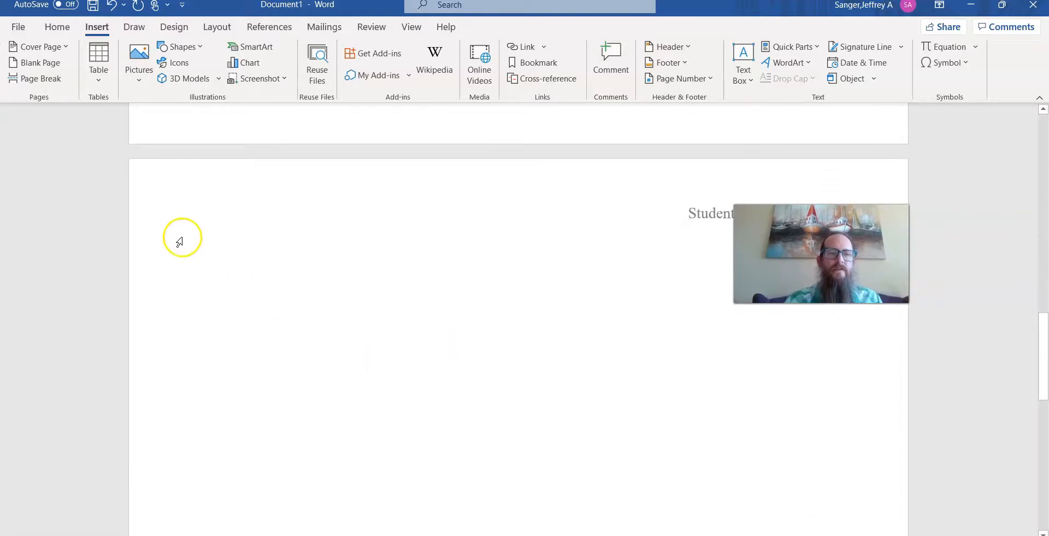
pyautogui.click(201, 256)
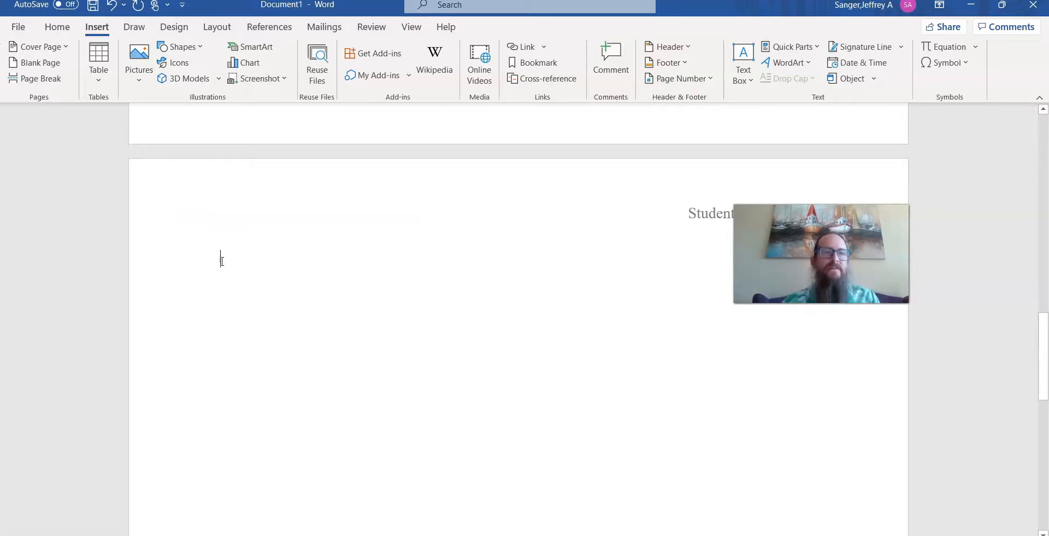
# Type a centered Works Cited heading on the new page and left-align the line below it.
pyautogui.click(58, 27)
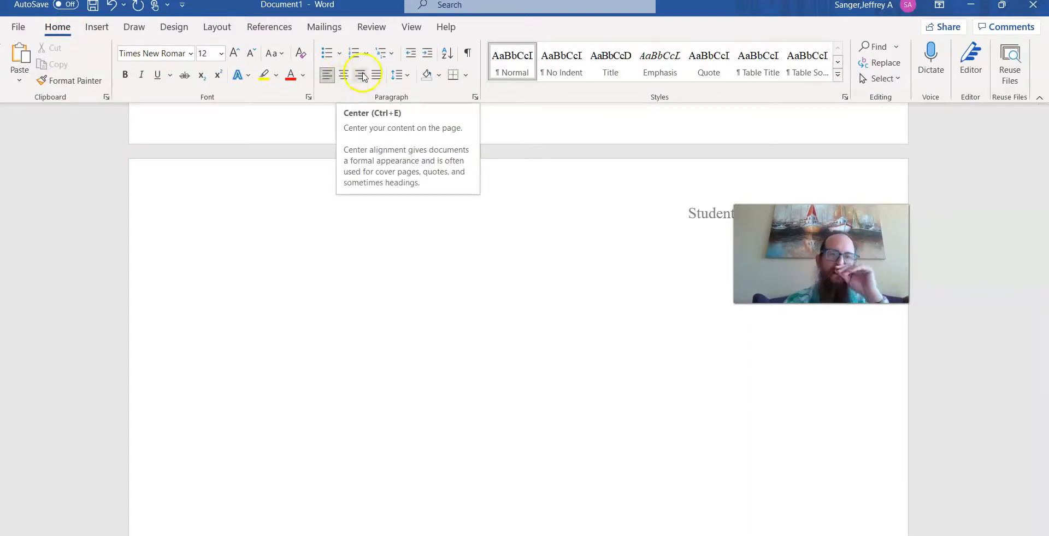
pyautogui.click(344, 74)
pyautogui.write('Works Cited')
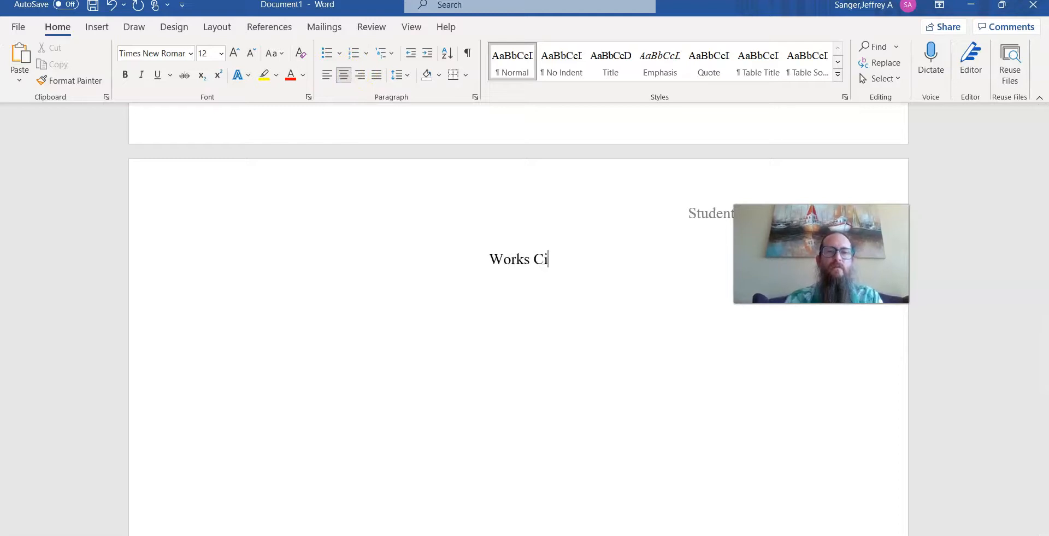
pyautogui.hotkey('ctrl', 'l')
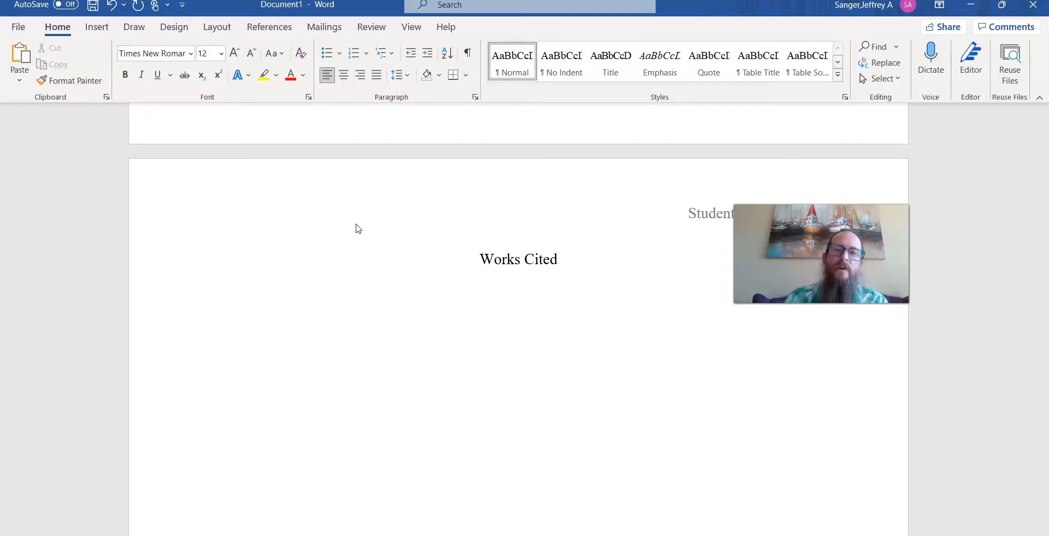
# Scroll through the document to review the first page and the Works Cited page.
pyautogui.scroll(7, 356, 224)
pyautogui.scroll(3, 360, 267)
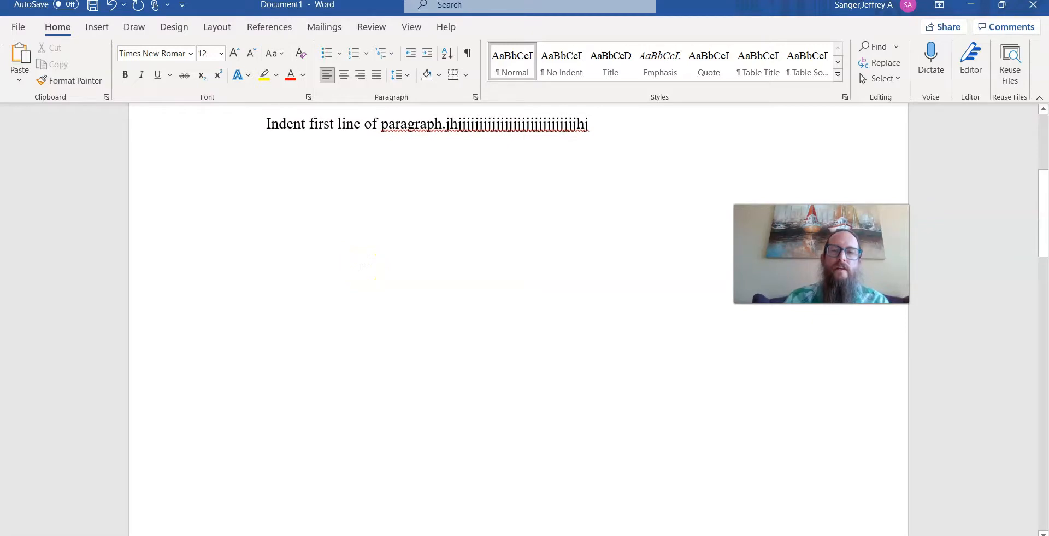
pyautogui.scroll(3, 360, 267)
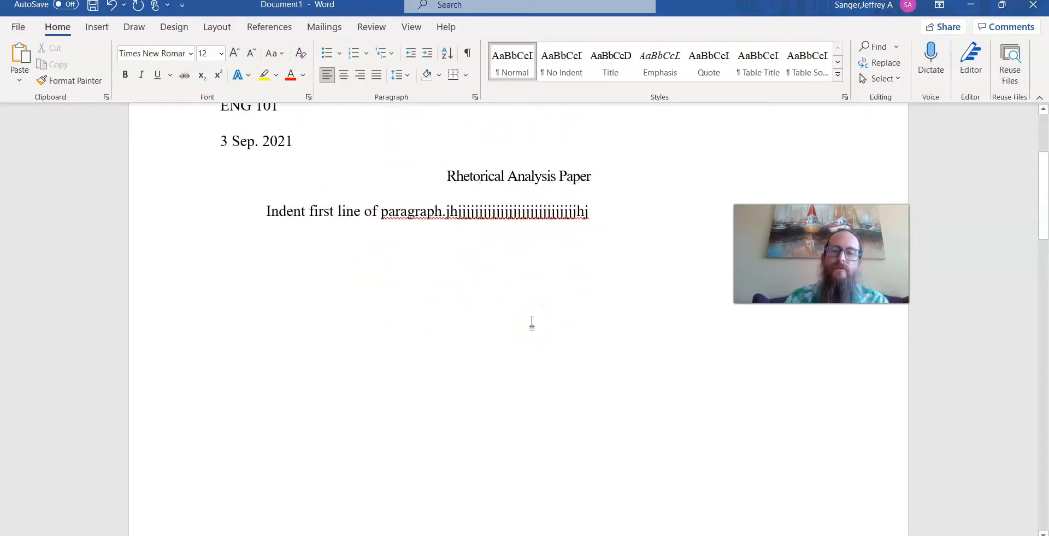
pyautogui.scroll(-15, 533, 323)
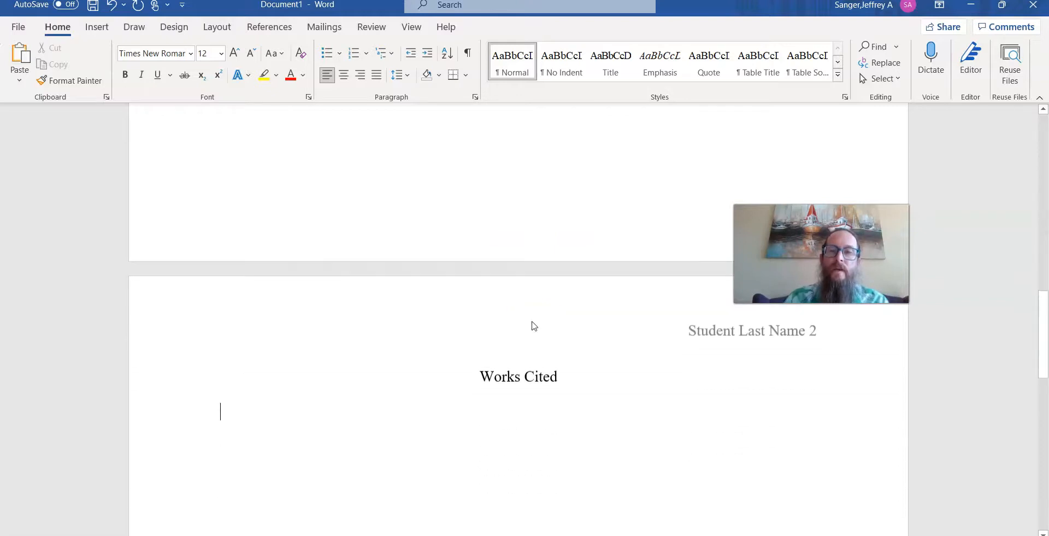
pyautogui.scroll(15, 533, 323)
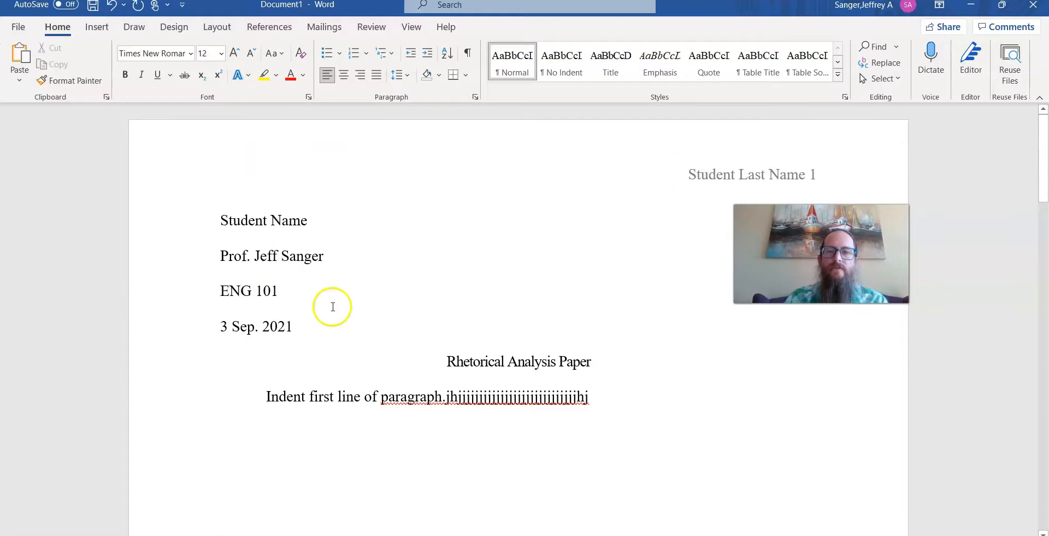
pyautogui.scroll(-12, 501, 281)
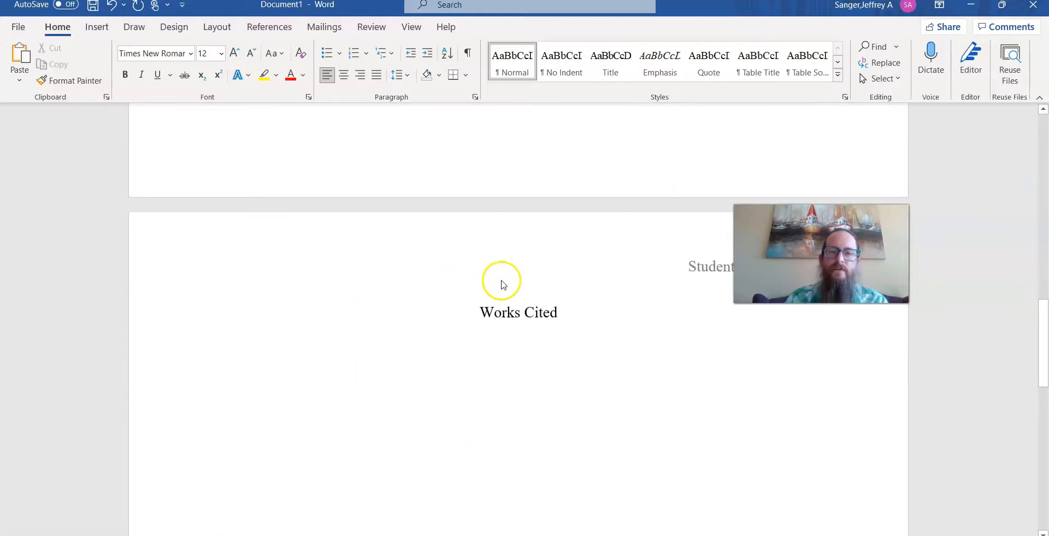
pyautogui.scroll(12, 503, 375)
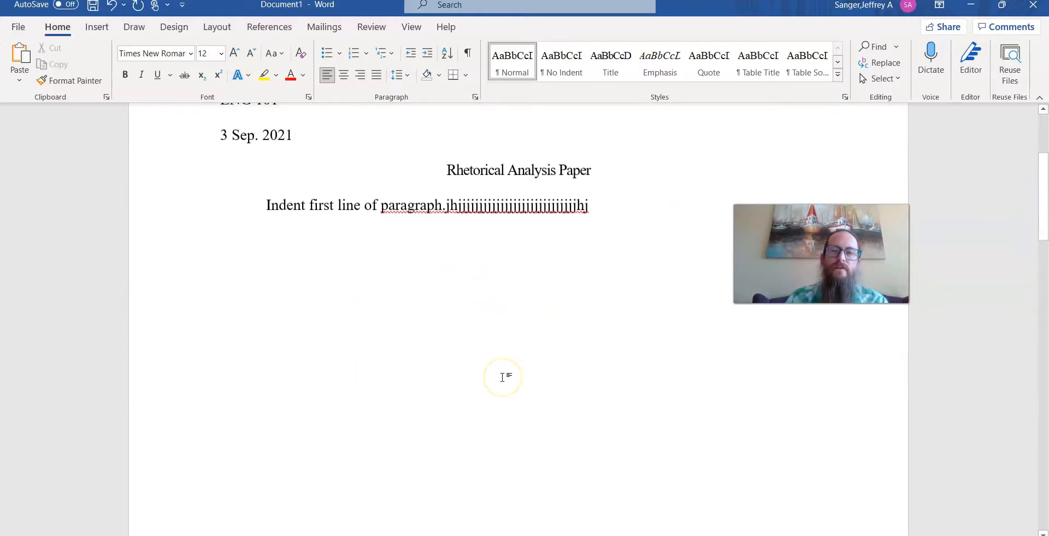
pyautogui.scroll(3, 503, 376)
# Insert a new line reading Actual word count on the first page.
pyautogui.click(293, 251)
pyautogui.press('Return')
pyautogui.write('Actual word count')
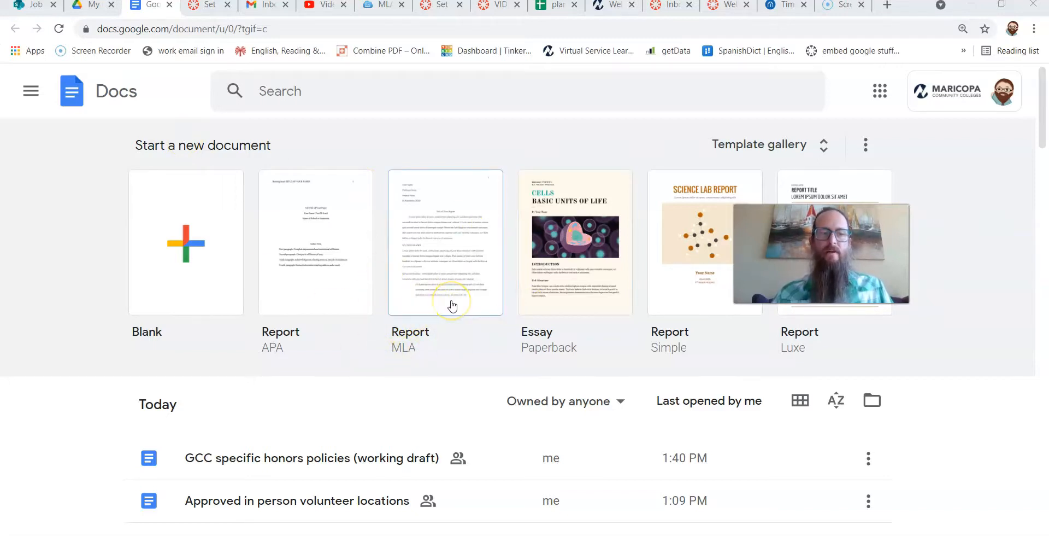
# Switch to Google Docs and create a new document from the MLA Report template in the template gallery.
pyautogui.click(746, 149)
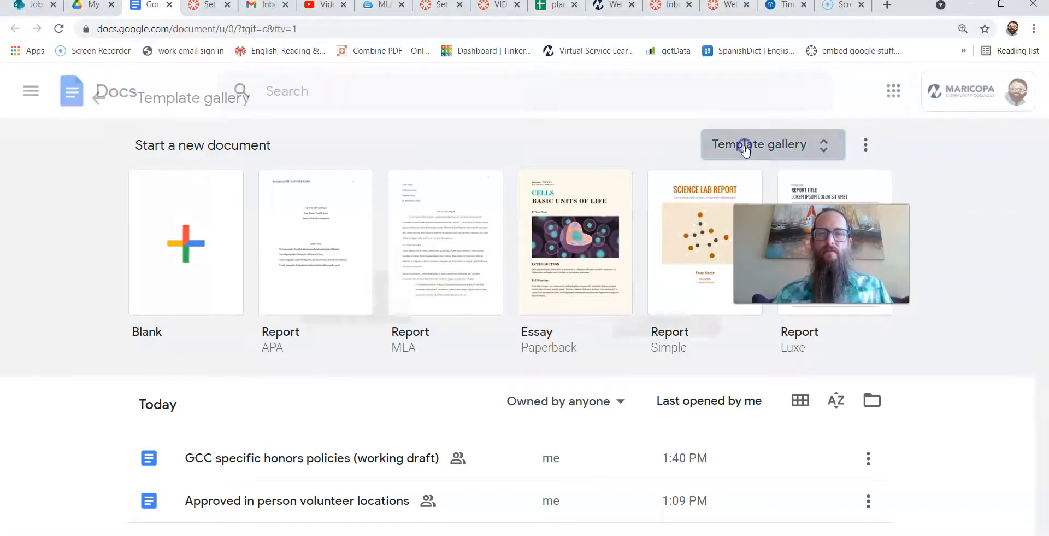
pyautogui.scroll(-15, 523, 293)
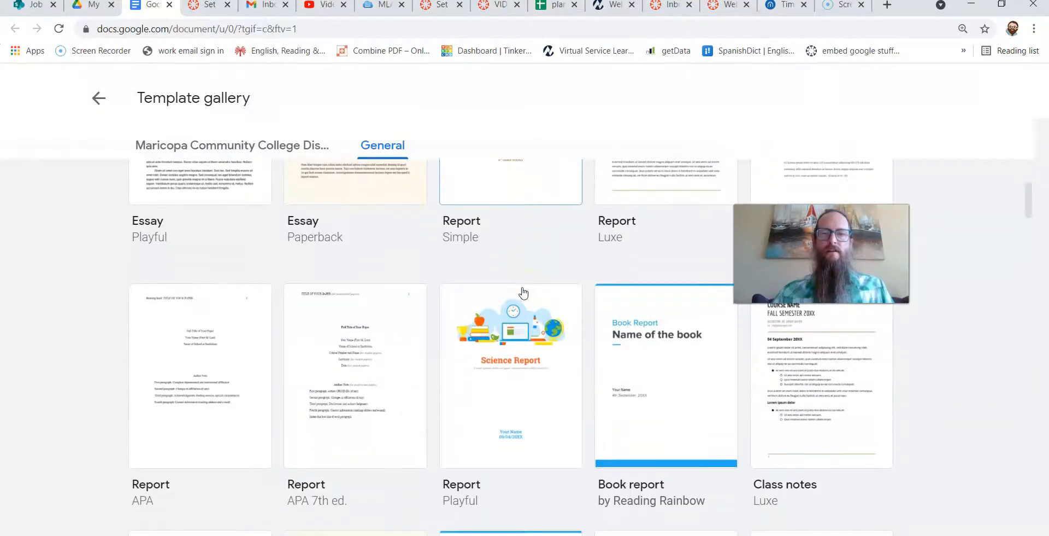
pyautogui.scroll(15, 523, 292)
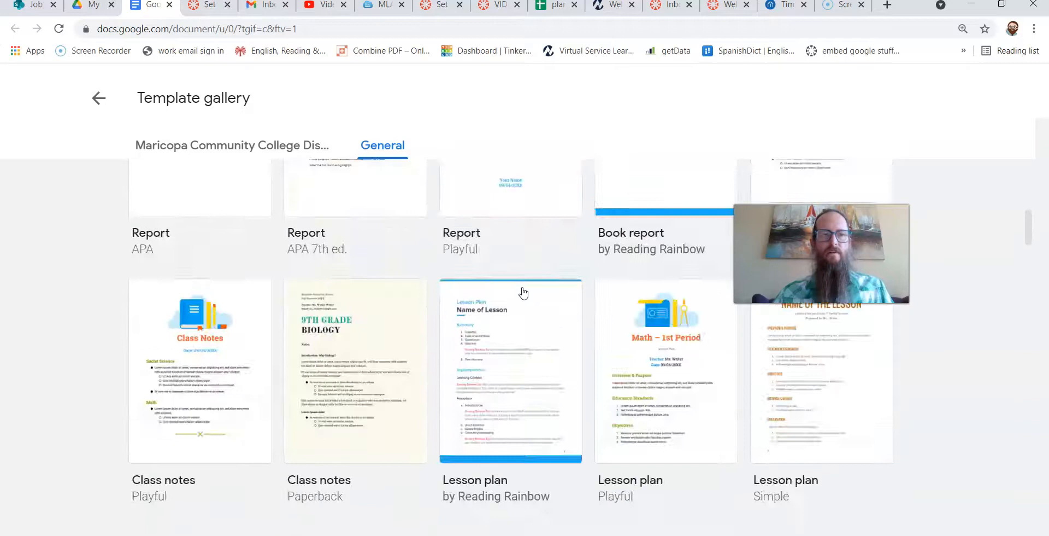
pyautogui.scroll(-15, 523, 291)
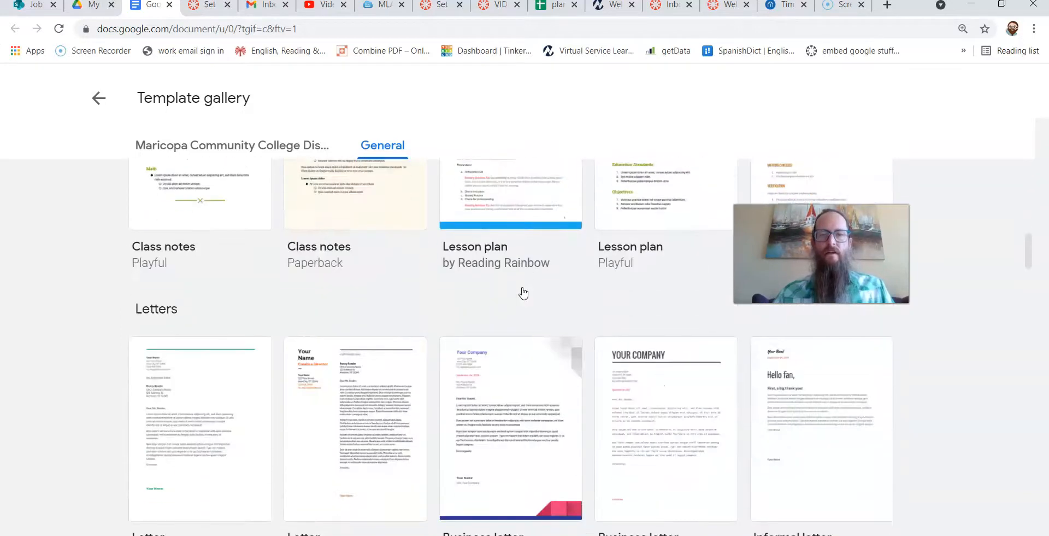
pyautogui.scroll(15, 523, 292)
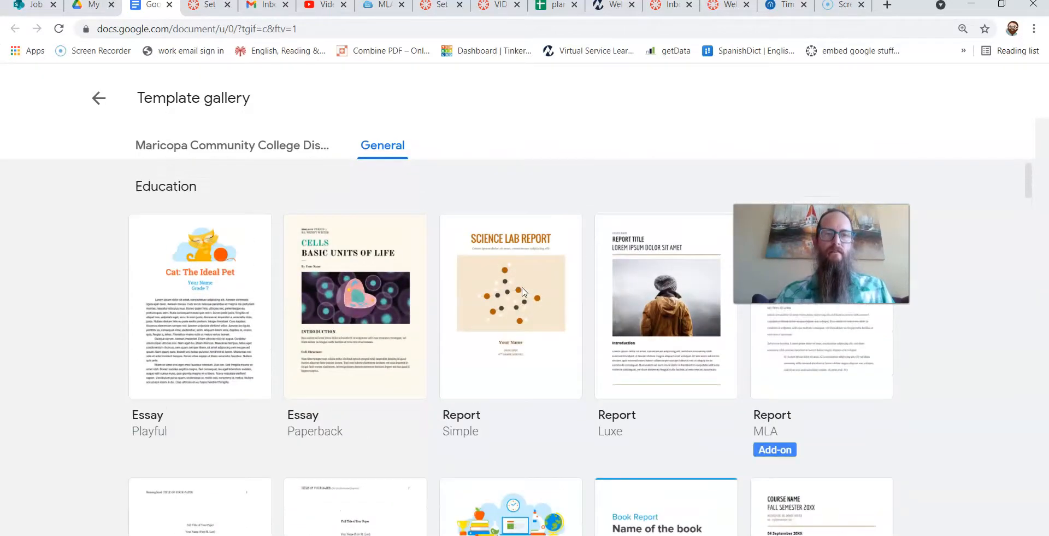
pyautogui.scroll(2, 744, 474)
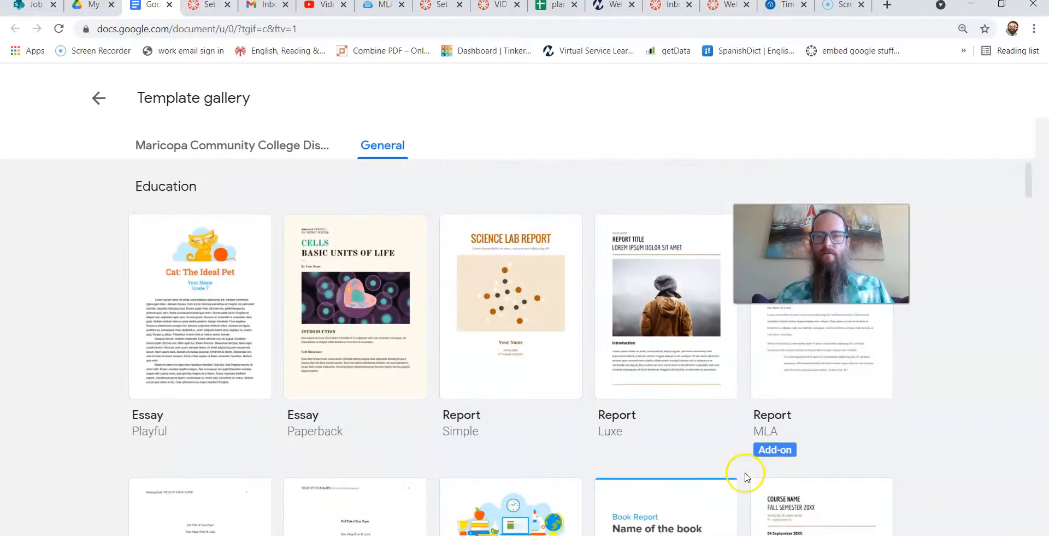
pyautogui.click(800, 368)
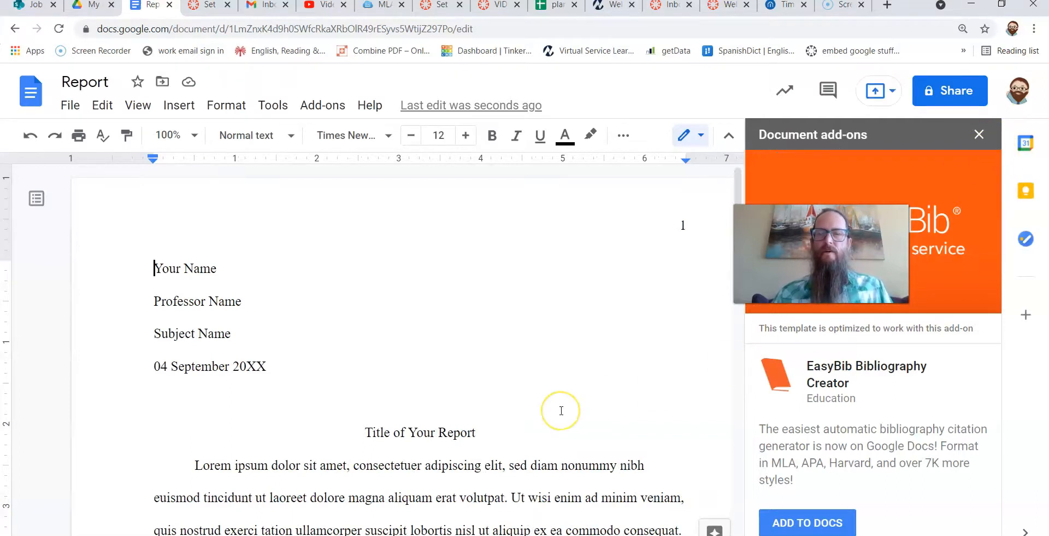
# Close the Document add-ons sidebar beside the new report.
pyautogui.scroll(-1, 558, 410)
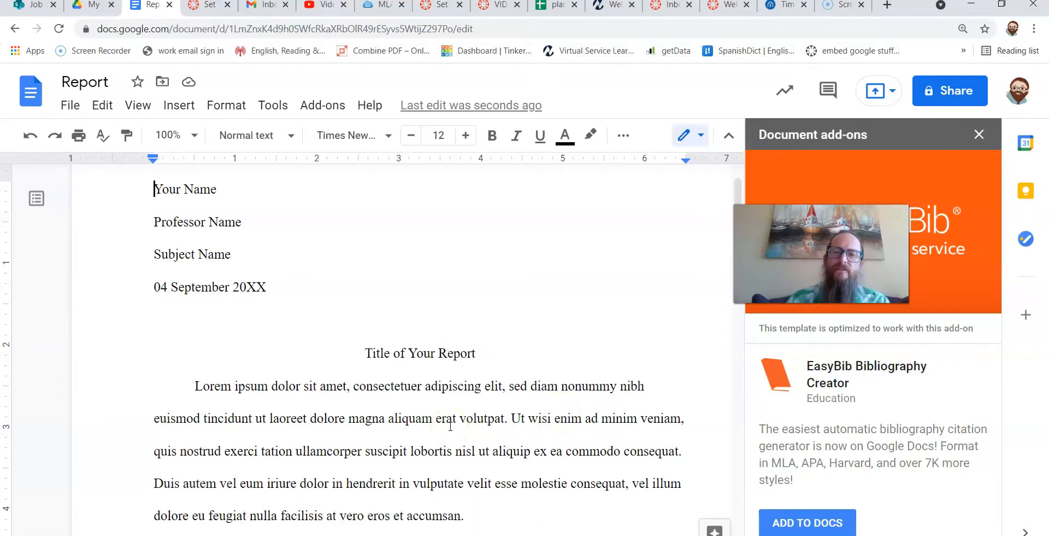
pyautogui.scroll(1, 451, 425)
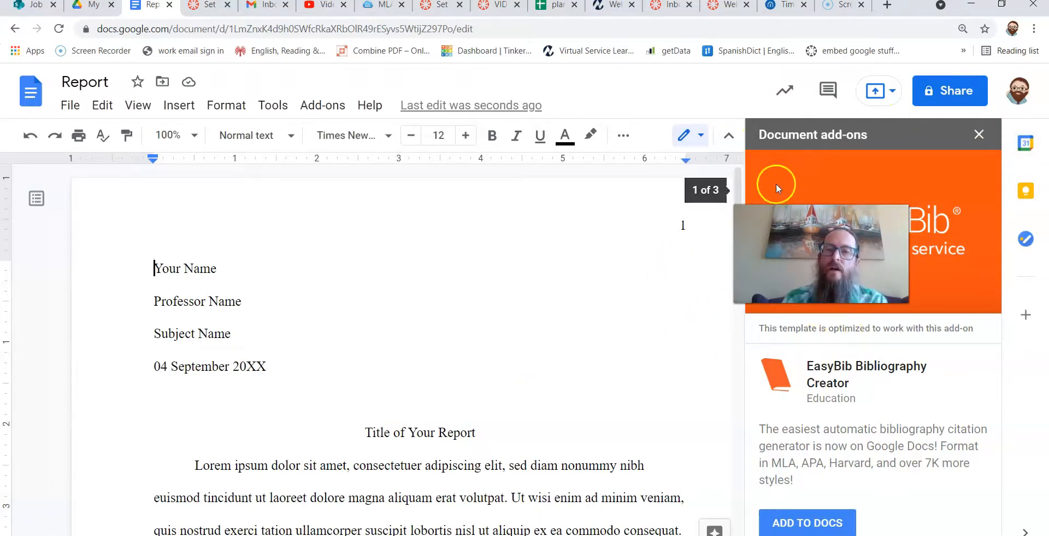
pyautogui.click(979, 136)
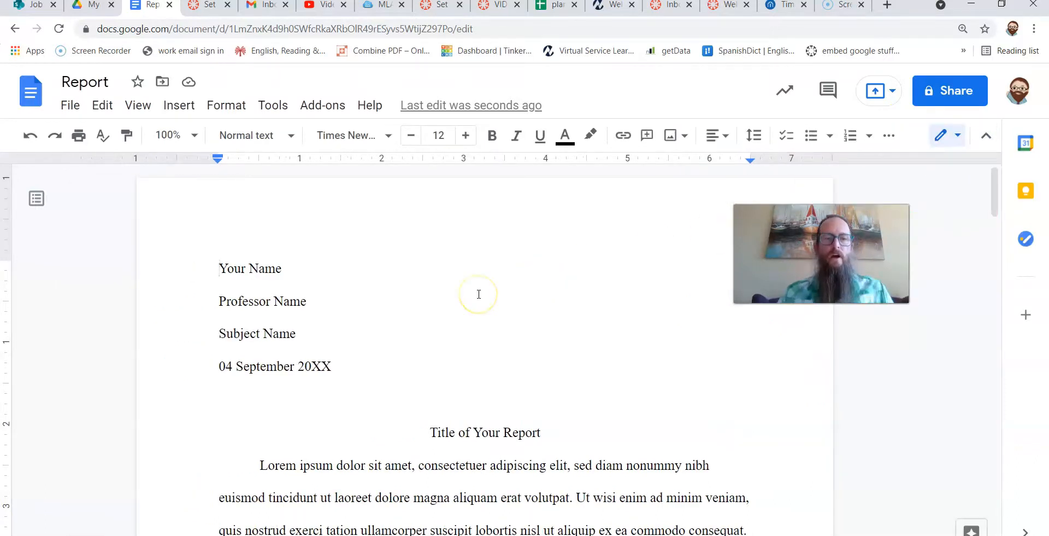
# Replace the Your Name placeholder in the heading with Student Name.
pyautogui.hotkey('shift', 'Right')
pyautogui.hotkey('shift', 'Right')
pyautogui.hotkey('shift', 'Right')
pyautogui.hotkey('shift', 'Right')
pyautogui.hotkey('shift', 'Right')
pyautogui.hotkey('shift', 'Right')
pyautogui.hotkey('shift', 'Right')
pyautogui.hotkey('shift', 'Right')
pyautogui.hotkey('shift', 'Right')
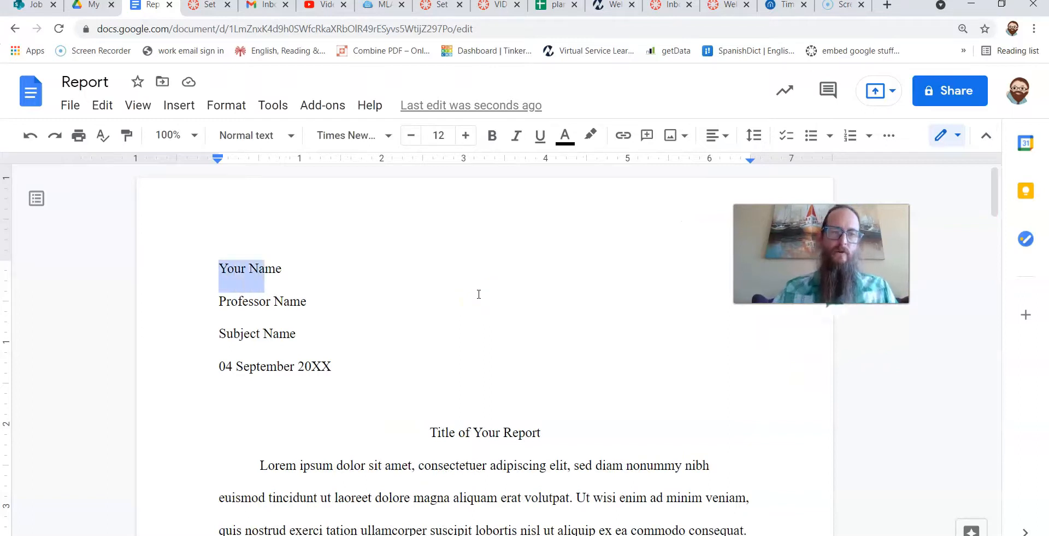
pyautogui.write('Student N')
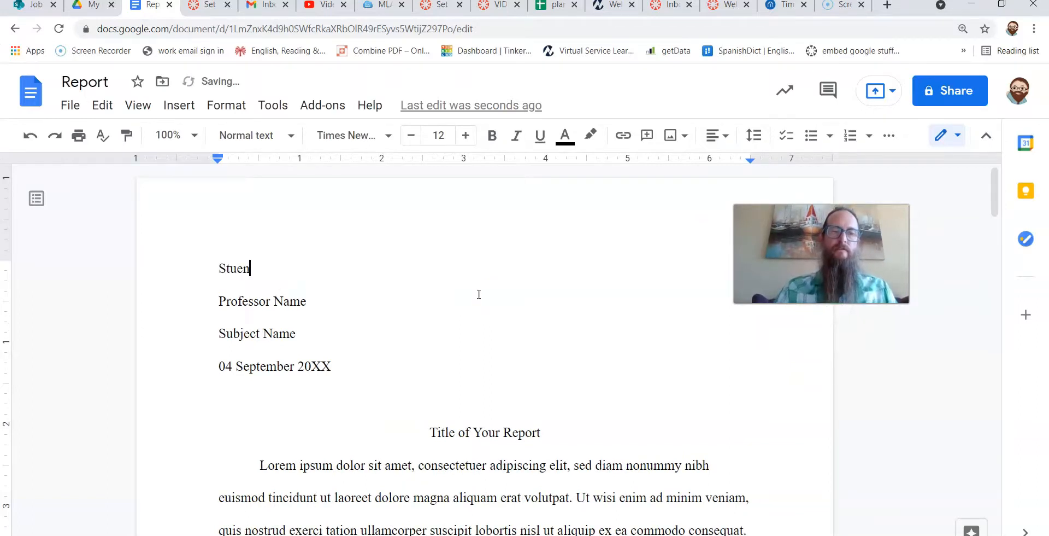
pyautogui.write('ame')
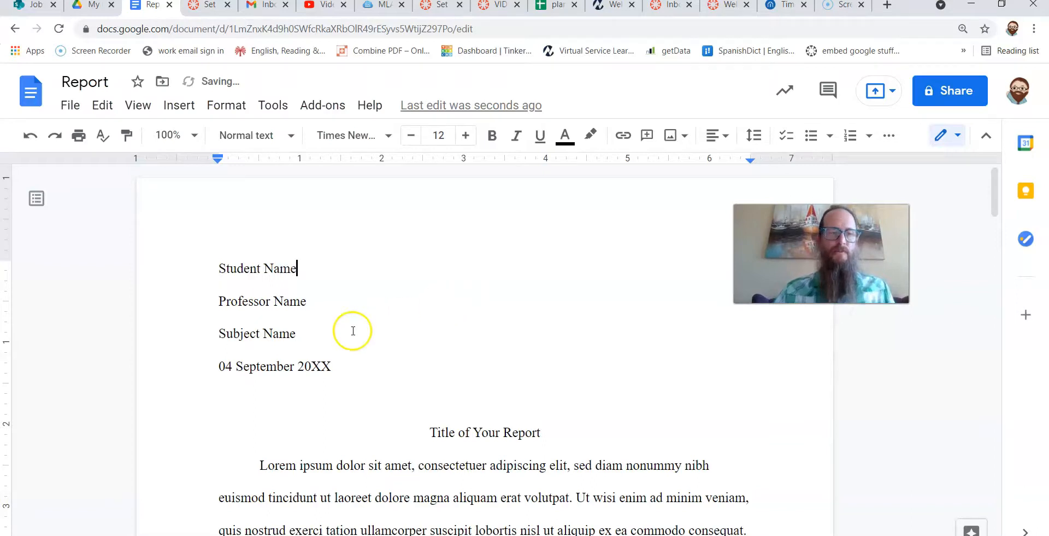
# Replace the Professor Name heading line with the professor's title and name.
pyautogui.click(208, 308)
pyautogui.hotkey('shift', 'End')
pyautogui.write('Prof')
pyautogui.press('BackSpace')
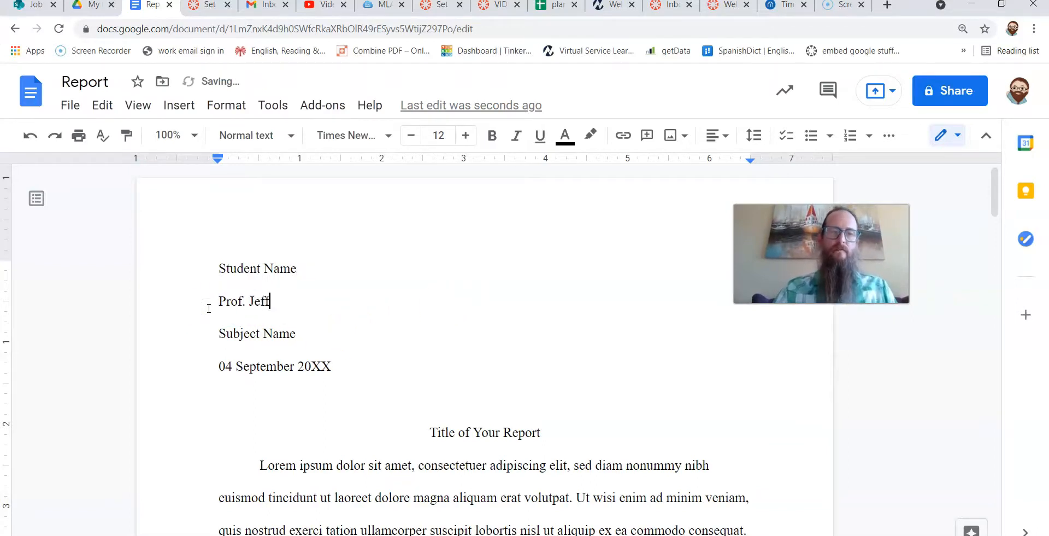
# Replace the Subject Name heading line with ENG 101.
pyautogui.click(219, 330)
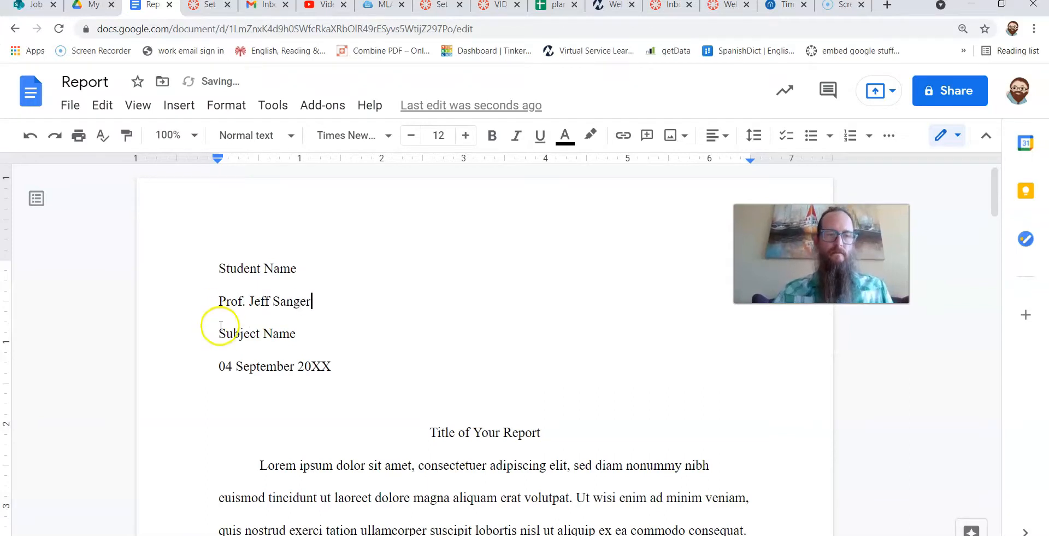
pyautogui.hotkey('shift', 'End')
pyautogui.write('ENG 101')
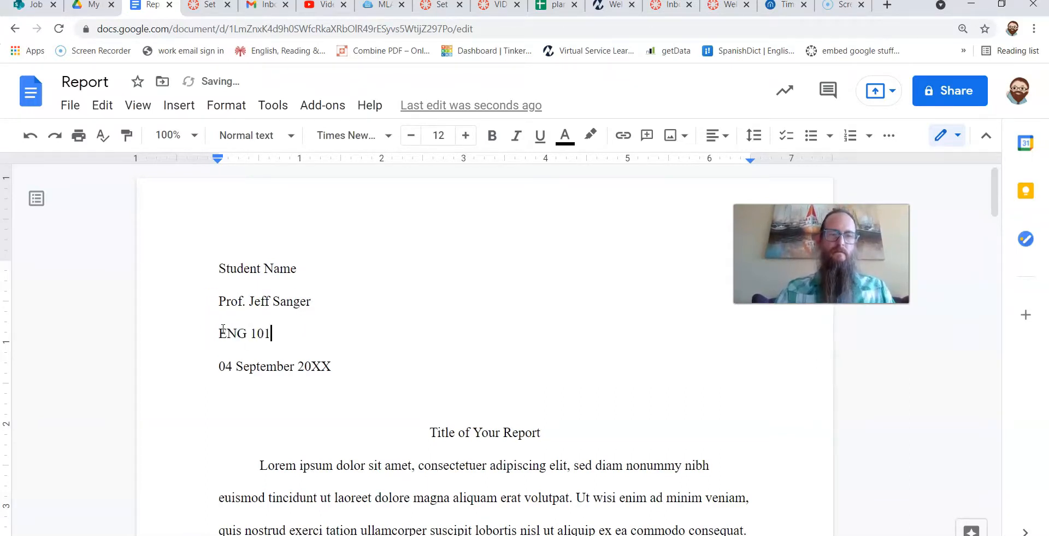
# Change the year in the heading date to 2021.
pyautogui.press('Down')
pyautogui.press('Home')
pyautogui.hotkey('shift', 'End')
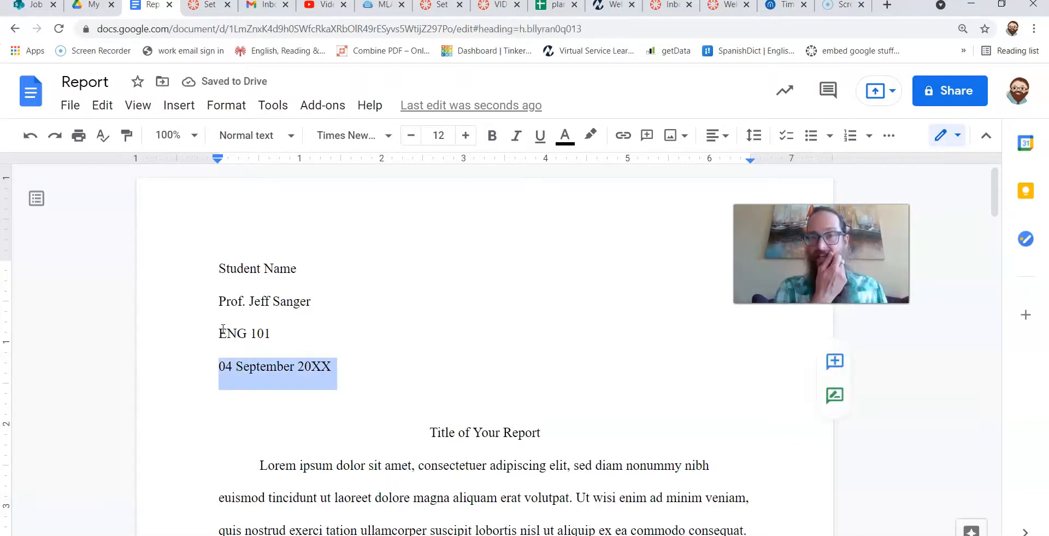
pyautogui.press('Down')
pyautogui.press('Down')
pyautogui.press('Up')
pyautogui.press('Up')
pyautogui.press('Up')
pyautogui.press('Down')
pyautogui.press('BackSpace')
pyautogui.press('BackSpace')
pyautogui.write('21')
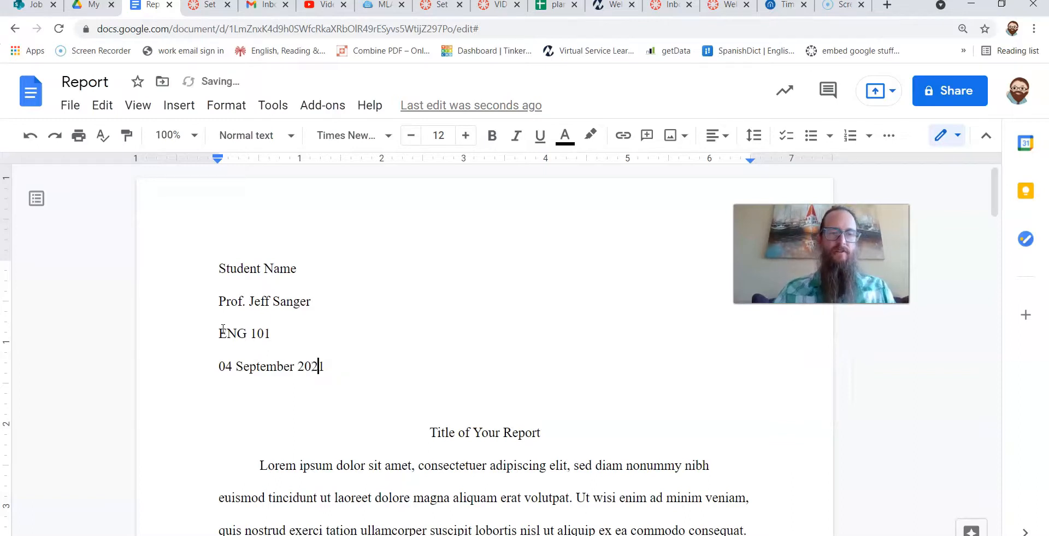
pyautogui.click(260, 366)
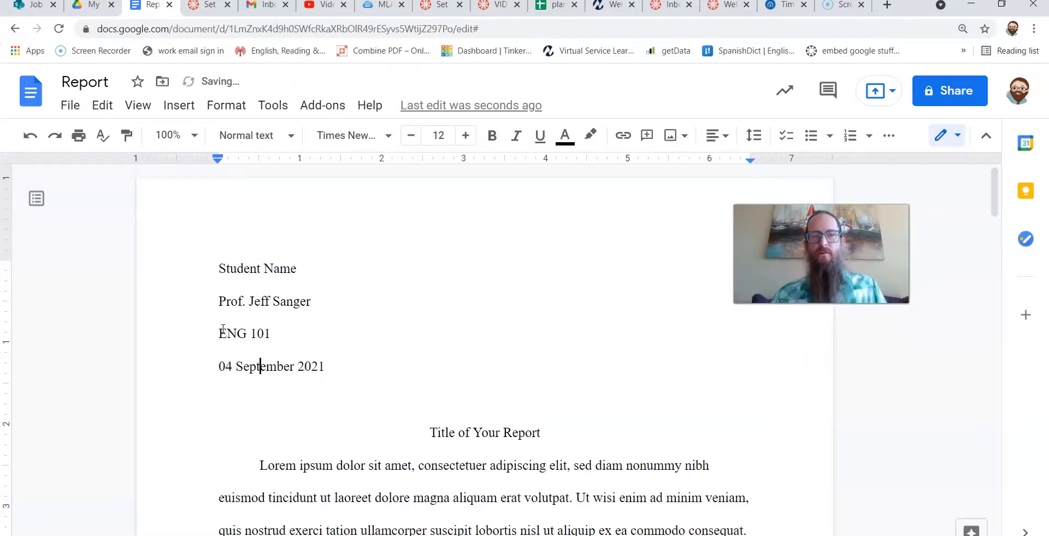
pyautogui.scroll(-1, 575, 298)
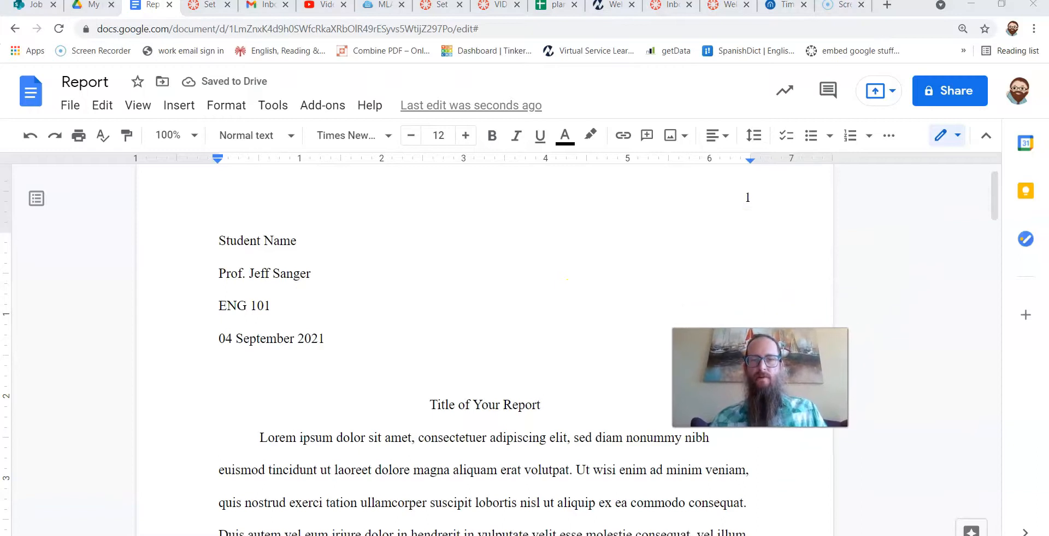
pyautogui.scroll(1, 748, 217)
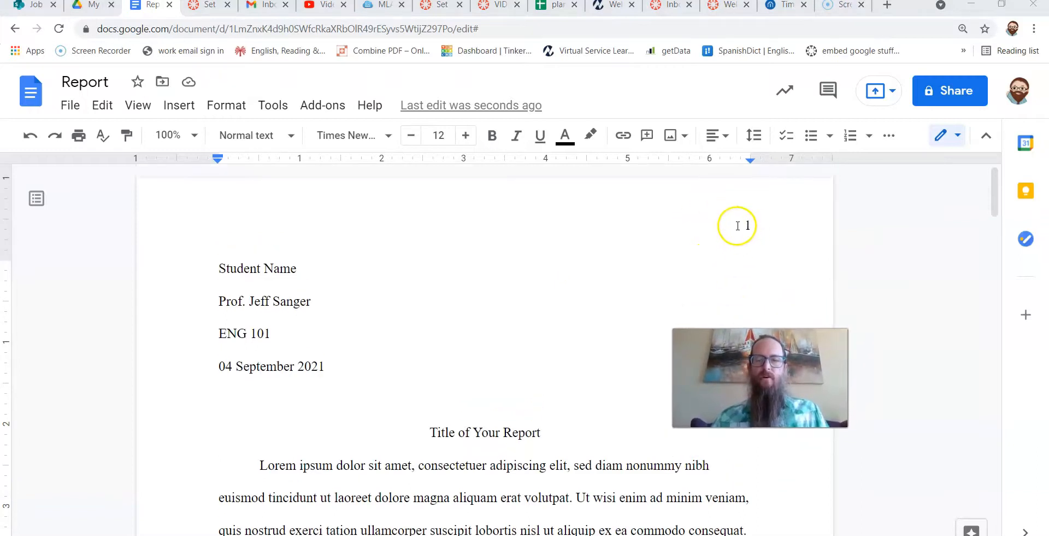
# Enter Student Last Name before the page number in the page header.
pyautogui.doubleClick(738, 226)
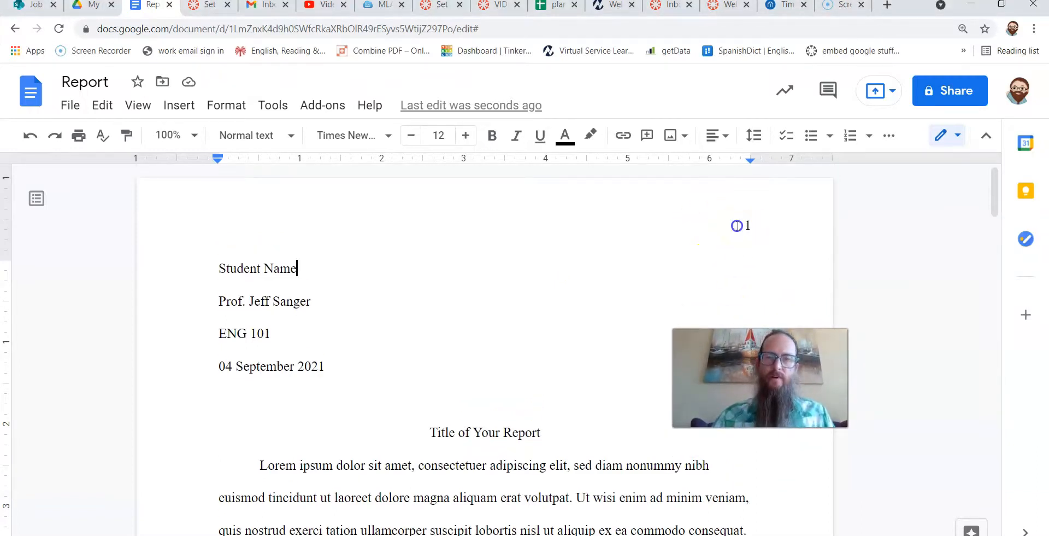
pyautogui.click(593, 370)
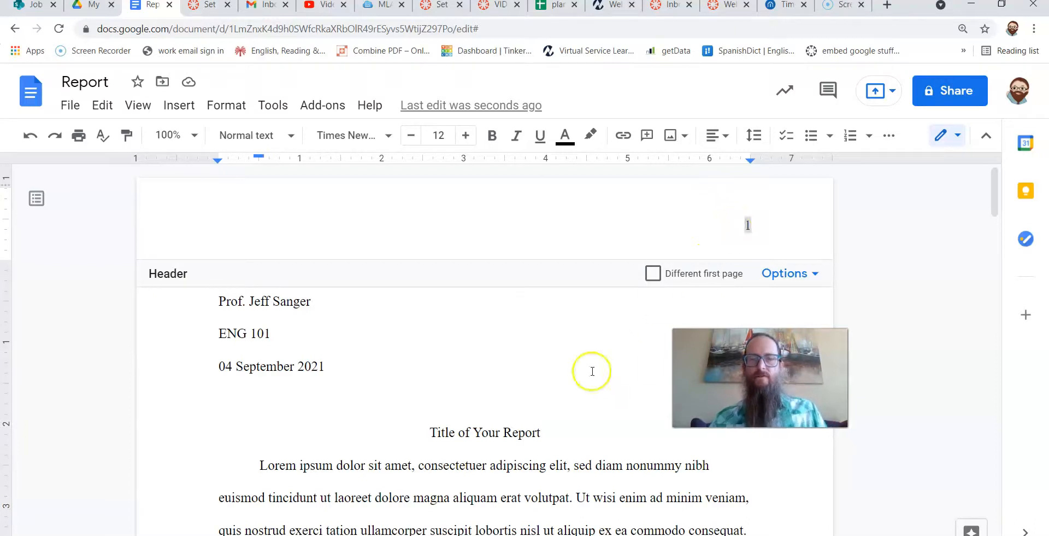
pyautogui.click(708, 219)
pyautogui.doubleClick(721, 223)
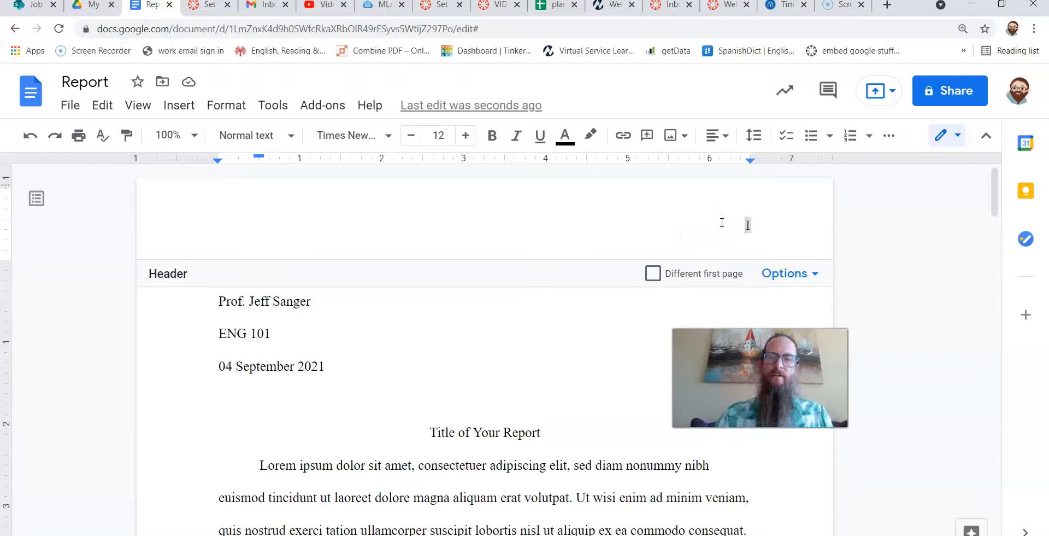
pyautogui.write('Sanger')
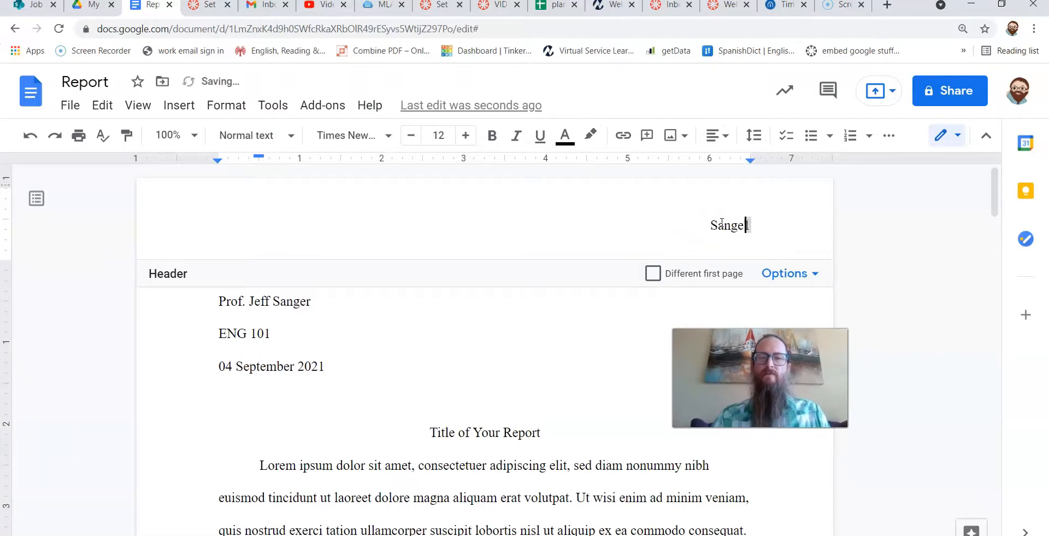
pyautogui.press('BackSpace')
pyautogui.press('BackSpace')
pyautogui.press('BackSpace')
pyautogui.press('BackSpace')
pyautogui.press('BackSpace')
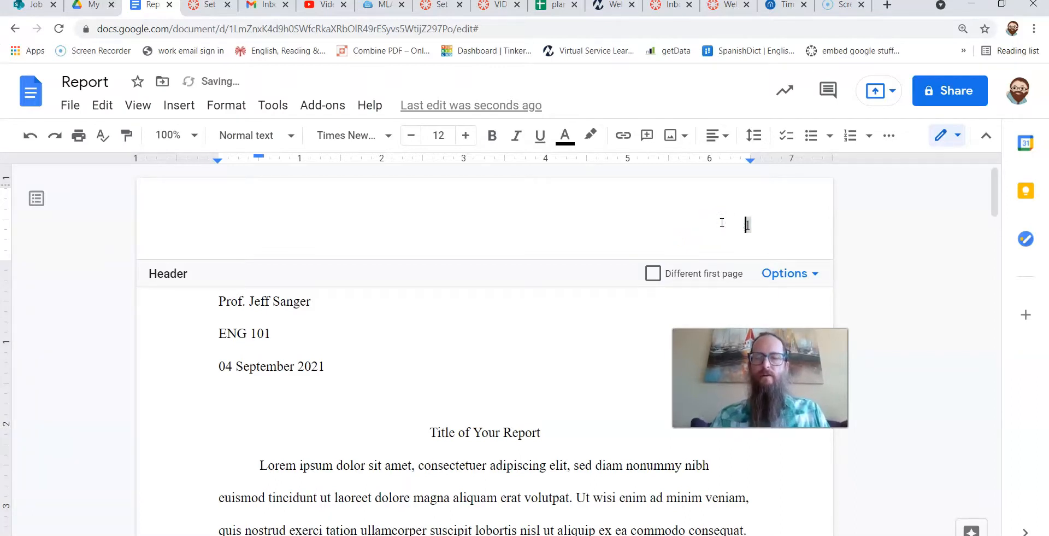
pyautogui.write('mith')
pyautogui.press('BackSpace')
pyautogui.press('BackSpace')
pyautogui.press('BackSpace')
pyautogui.press('BackSpace')
pyautogui.press('BackSpace')
pyautogui.press('BackSpace')
pyautogui.write('Student Last Name')
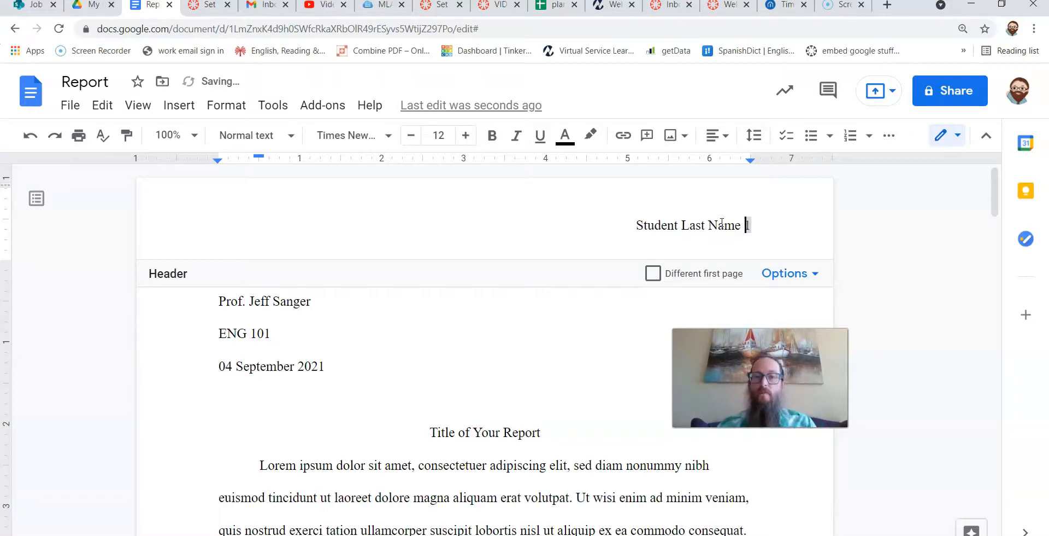
pyautogui.click(612, 370)
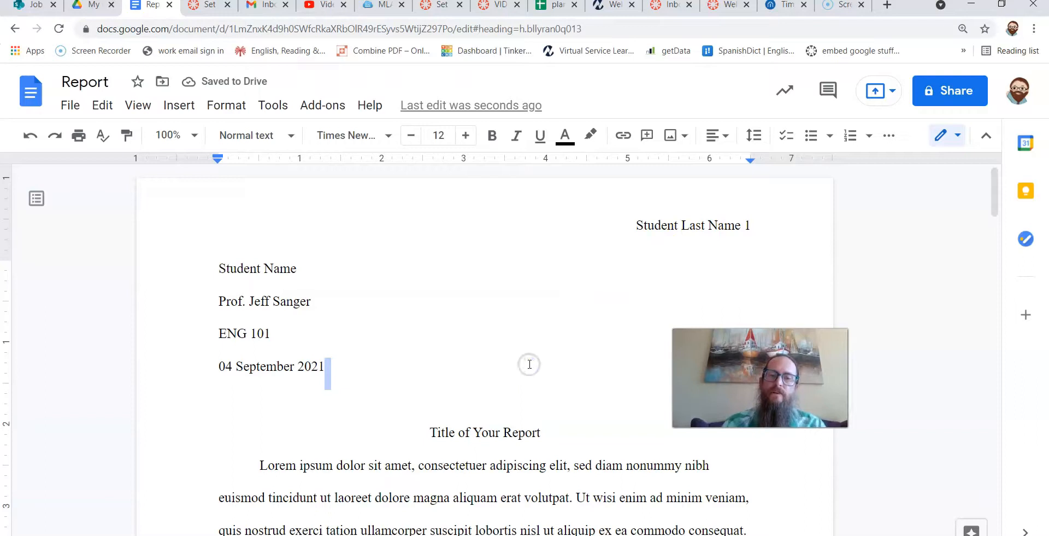
# Add a line reading Actual word count: below the date in the heading.
pyautogui.scroll(-10, 530, 364)
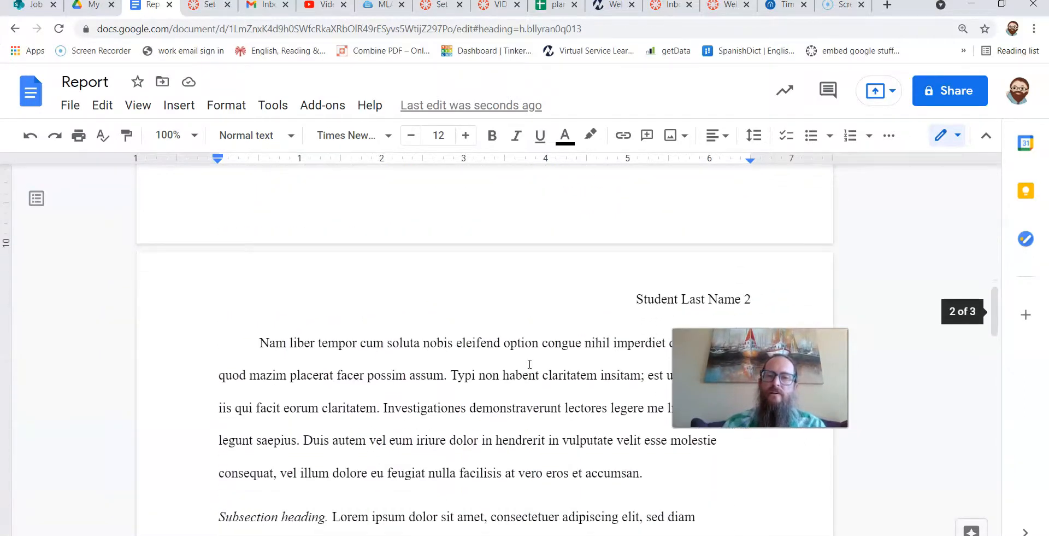
pyautogui.scroll(-1, 530, 364)
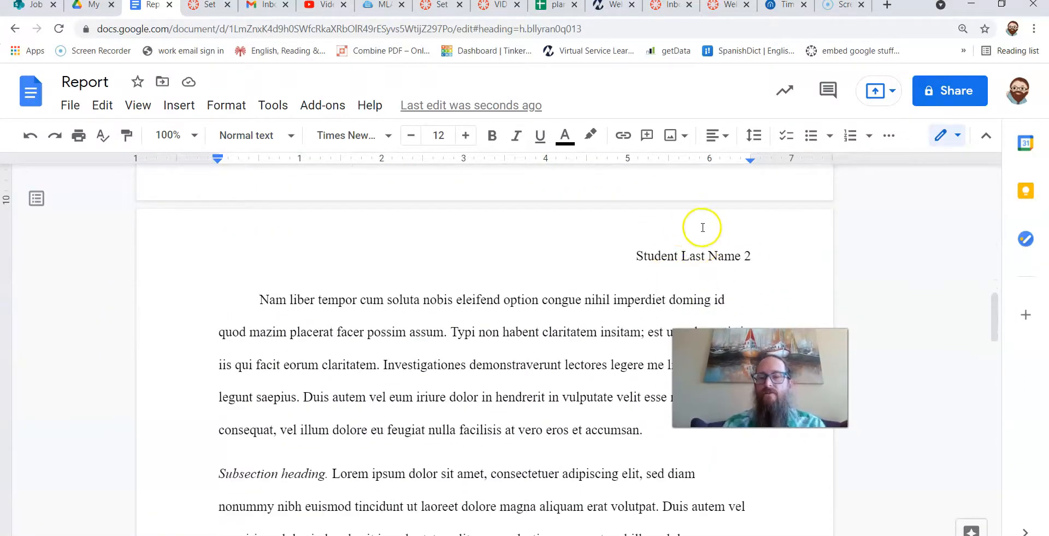
pyautogui.scroll(-10, 696, 257)
pyautogui.scroll(-5, 696, 261)
pyautogui.scroll(12, 695, 261)
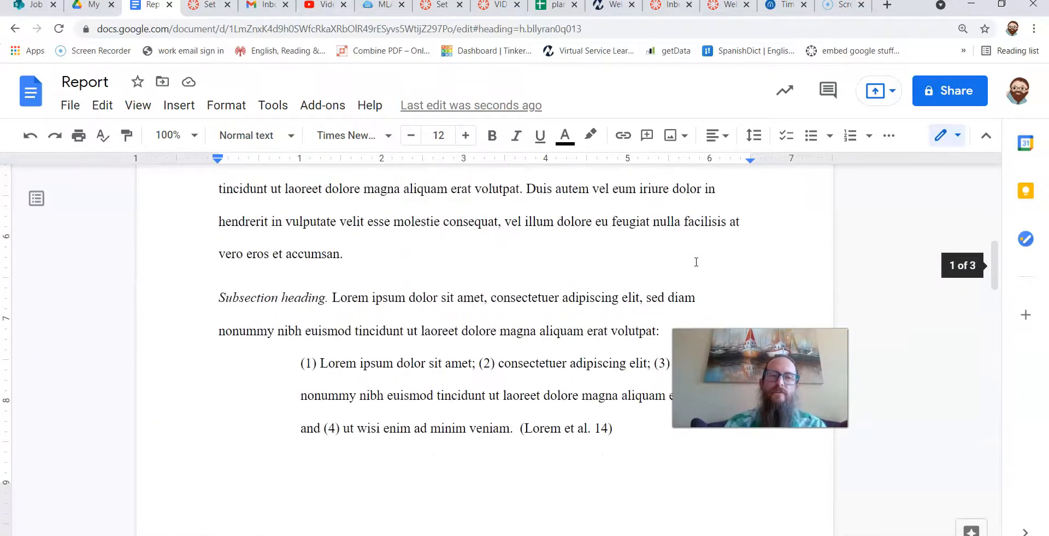
pyautogui.scroll(8, 696, 262)
pyautogui.click(368, 367)
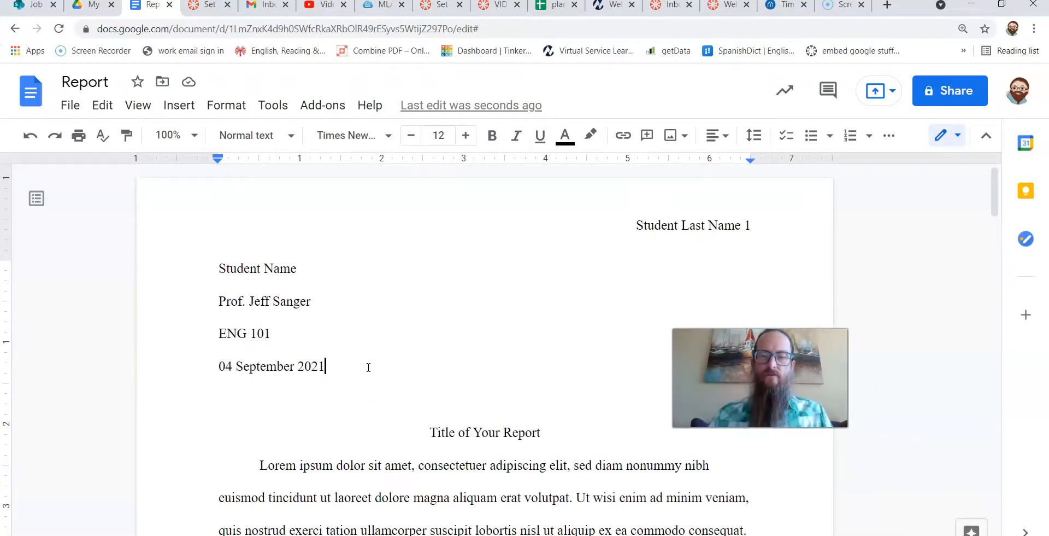
pyautogui.press('Return')
pyautogui.write('Actual word cou')
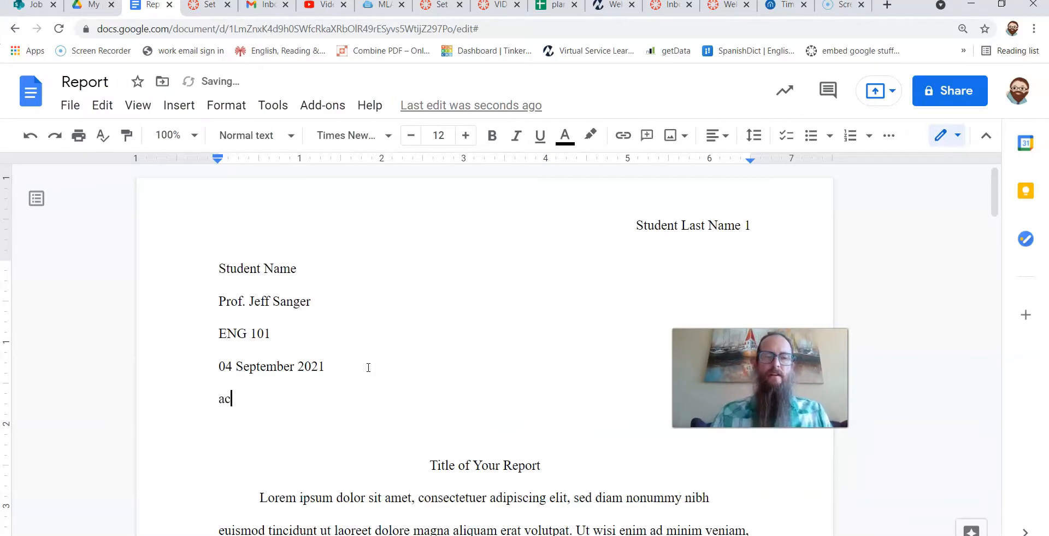
pyautogui.write('nt:')
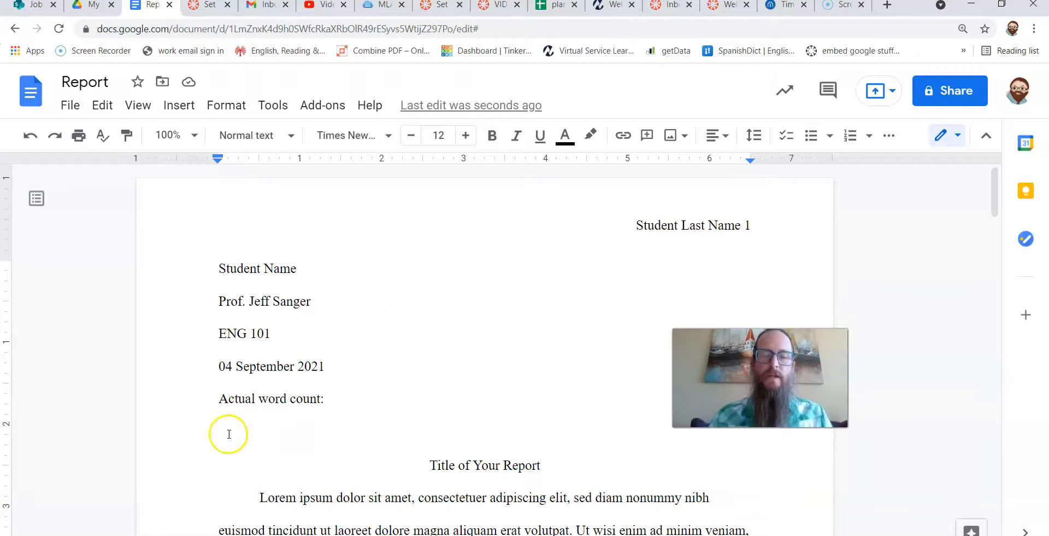
# Try to delete the blank line between the word count line and the title, then undo it.
pyautogui.click(379, 395)
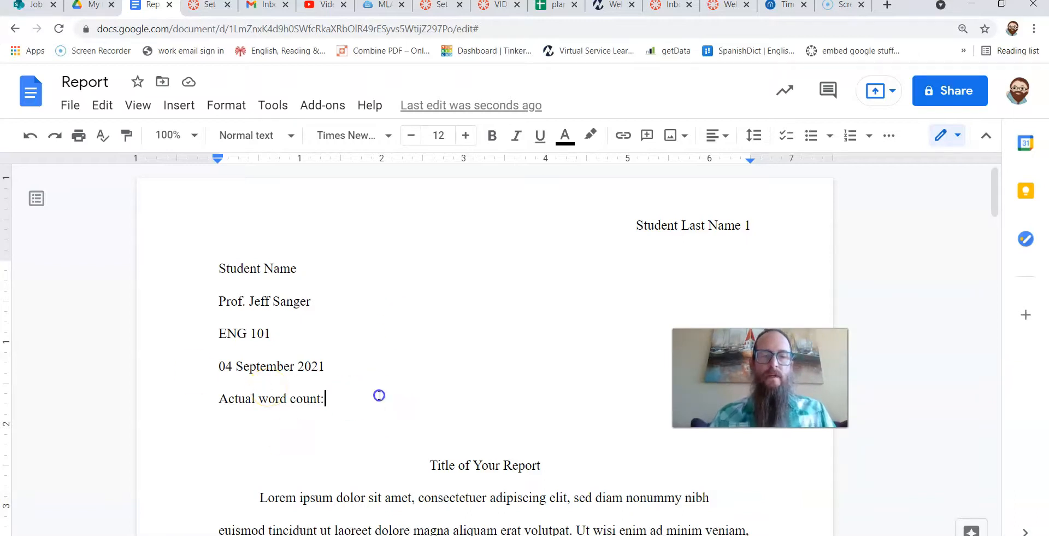
pyautogui.press('Down')
pyautogui.press('Up')
pyautogui.press('Down')
pyautogui.press('Up')
pyautogui.press('Down')
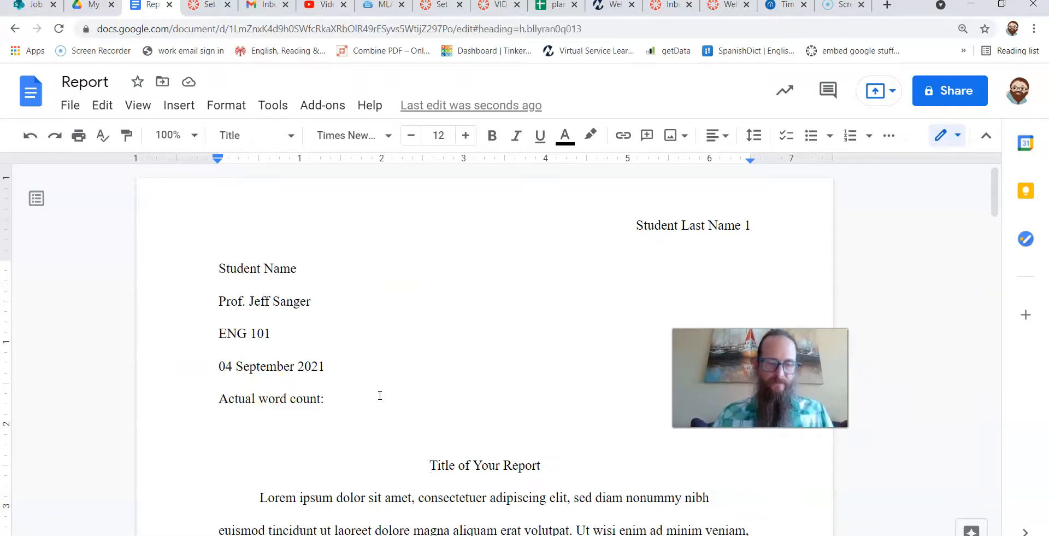
pyautogui.hotkey('shift', 'Down')
pyautogui.click(380, 395)
pyautogui.press('Delete')
pyautogui.press('Delete')
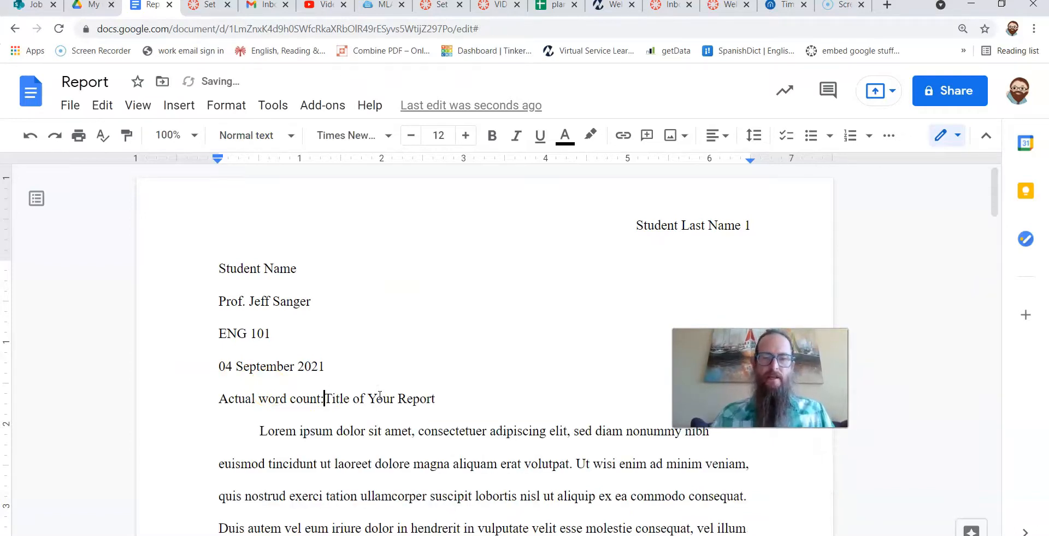
pyautogui.hotkey('ctrl', 'z')
# Select and delete all the placeholder body text below the report title.
pyautogui.press('Down')
pyautogui.press('Down')
pyautogui.press('Left')
pyautogui.press('Left')
pyautogui.press('Left')
pyautogui.press('Left')
pyautogui.press('Left')
pyautogui.press('Left')
pyautogui.press('Left')
pyautogui.press('Left')
pyautogui.press('Left')
pyautogui.press('Left')
pyautogui.press('Up')
pyautogui.press('Down')
pyautogui.hotkey('shift', 'Down')
pyautogui.hotkey('shift', 'Down')
pyautogui.hotkey('shift', 'Down')
pyautogui.hotkey('shift', 'Down')
pyautogui.hotkey('shift', 'Down')
pyautogui.hotkey('shift', 'Down')
pyautogui.hotkey('shift', 'Down')
pyautogui.hotkey('shift', 'Down')
pyautogui.hotkey('shift', 'Down')
pyautogui.hotkey('shift', 'Down')
pyautogui.hotkey('shift', 'Down')
pyautogui.hotkey('shift', 'Down')
pyautogui.hotkey('shift', 'Down')
pyautogui.hotkey('shift', 'Down')
pyautogui.hotkey('shift', 'Down')
pyautogui.hotkey('shift', 'Down')
pyautogui.hotkey('shift', 'Down')
pyautogui.hotkey('shift', 'Down')
pyautogui.hotkey('shift', 'Down')
pyautogui.hotkey('shift', 'Down')
pyautogui.hotkey('shift', 'Down')
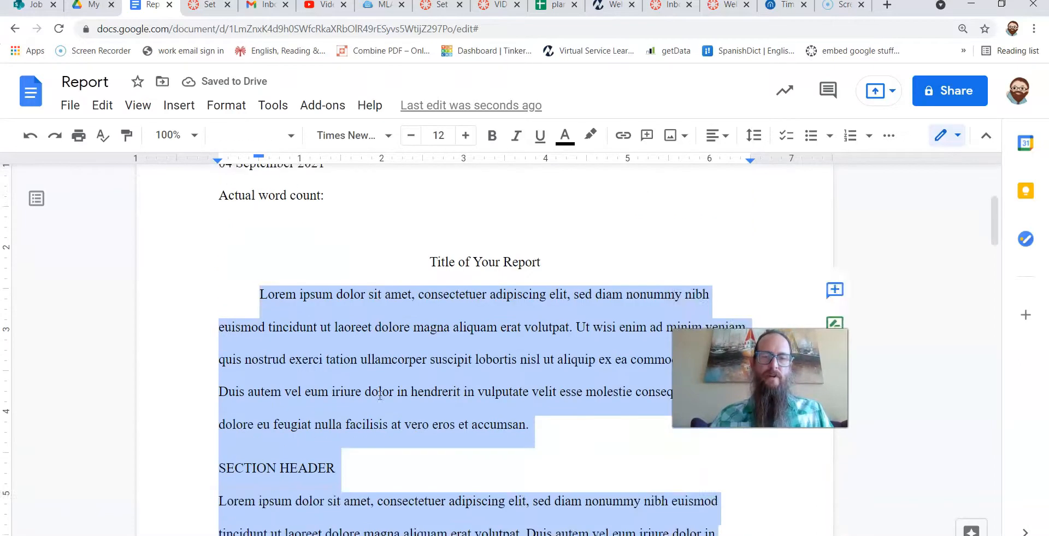
pyautogui.hotkey('shift', 'Down')
pyautogui.hotkey('shift', 'Down')
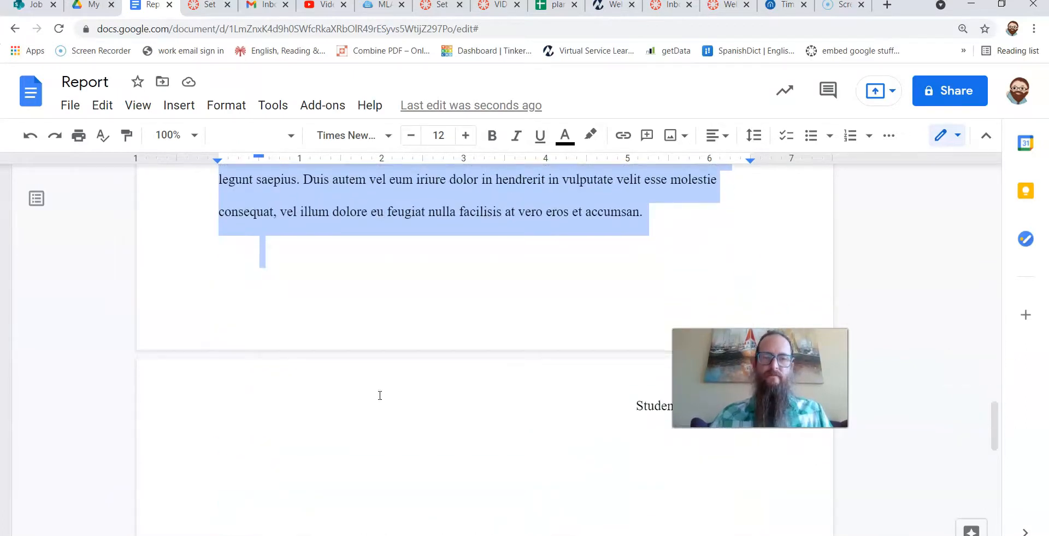
pyautogui.press('BackSpace')
# Delete the placeholder citation entries under the Works Cited heading.
pyautogui.scroll(3, 386, 342)
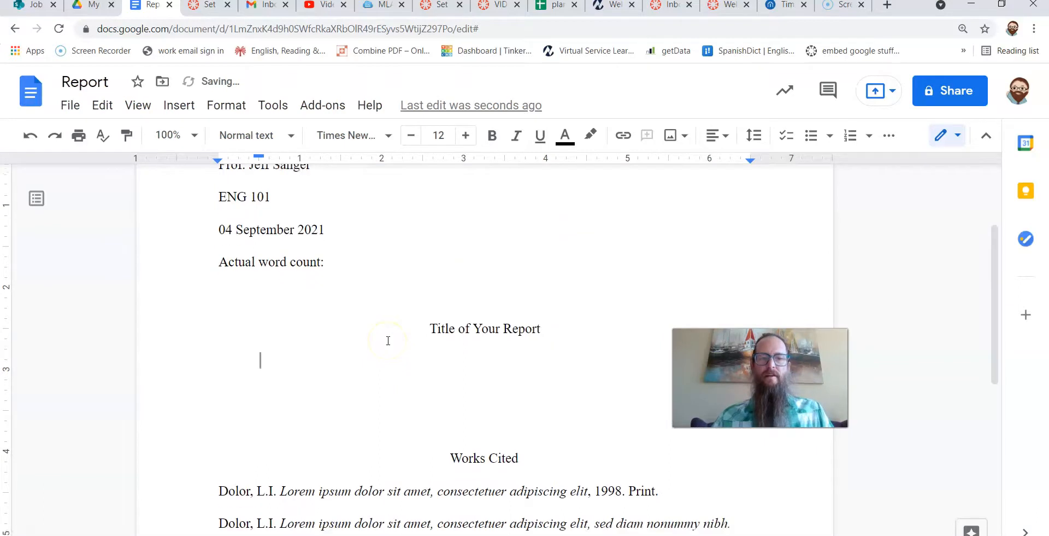
pyautogui.scroll(-3, 387, 339)
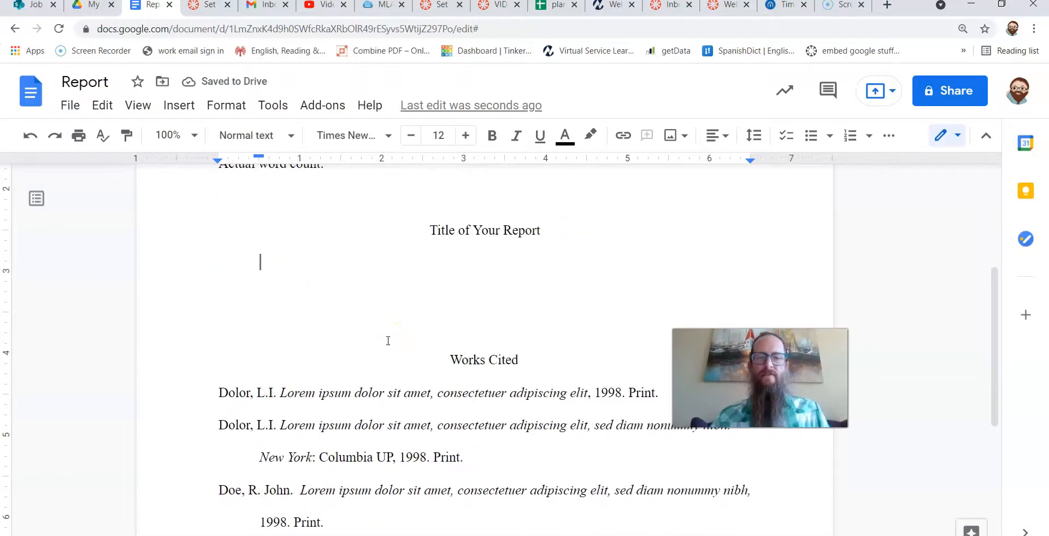
pyautogui.click(217, 361)
pyautogui.hotkey('shift', 'Down')
pyautogui.hotkey('shift', 'Down')
pyautogui.hotkey('shift', 'Down')
pyautogui.hotkey('shift', 'Down')
pyautogui.hotkey('shift', 'Down')
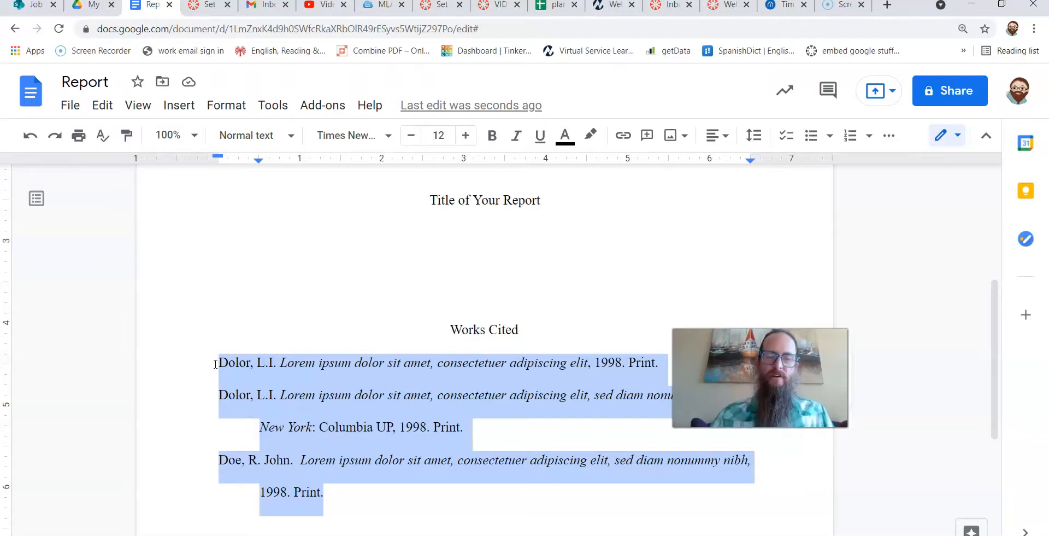
pyautogui.press('BackSpace')
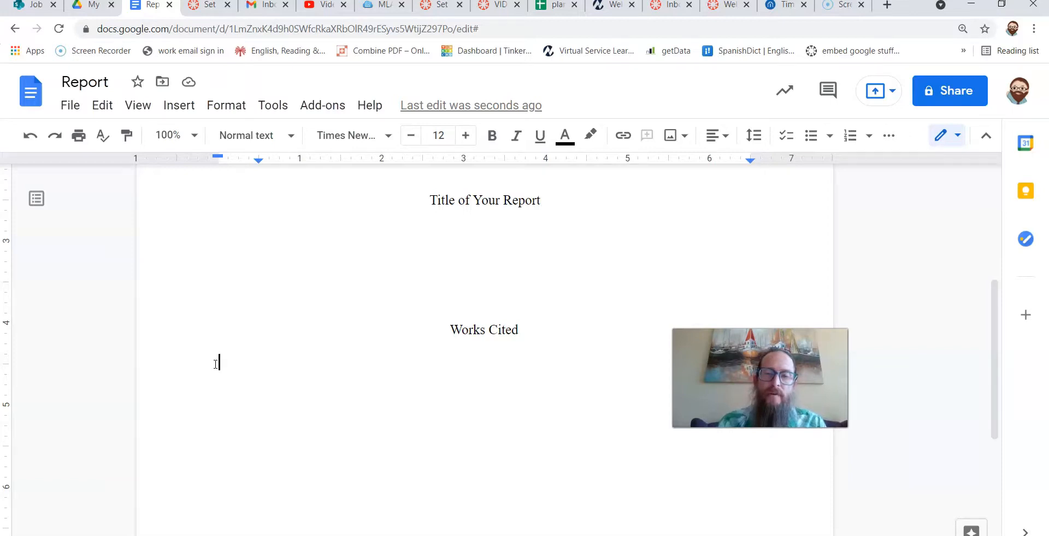
pyautogui.click(237, 184)
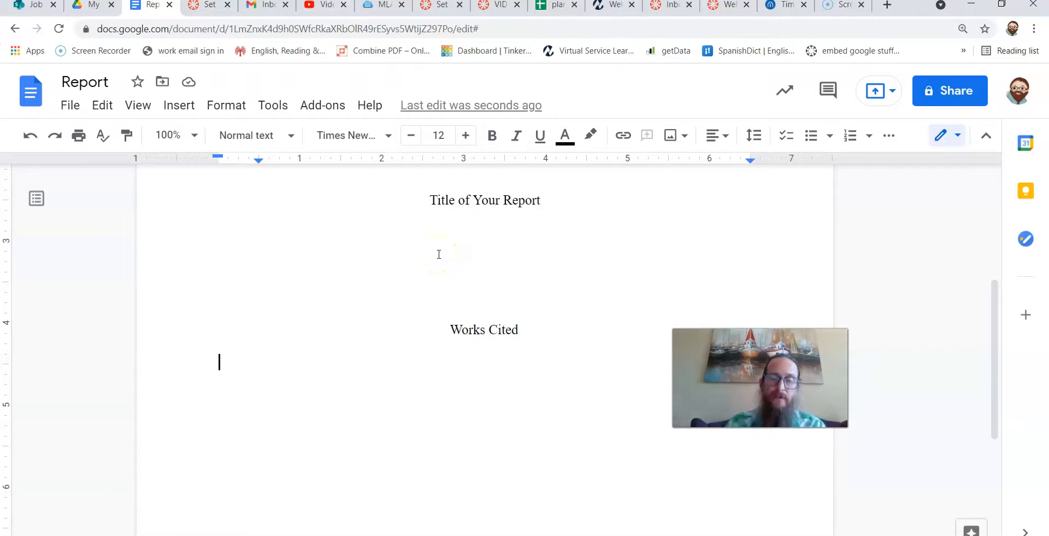
pyautogui.click(282, 362)
pyautogui.scroll(-2, 519, 344)
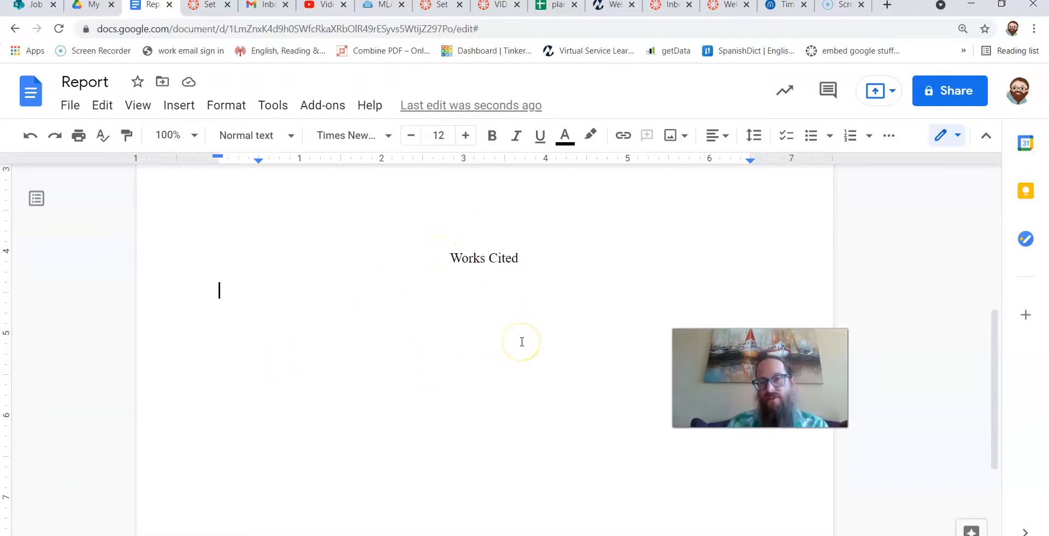
# Insert a page break before the Works Cited heading so it starts on a new page.
pyautogui.scroll(1, 522, 341)
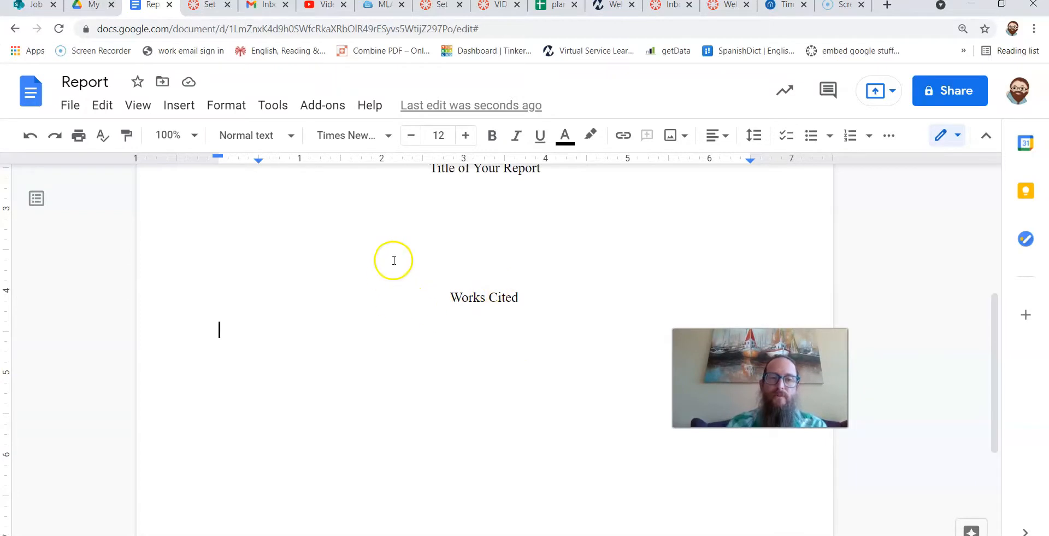
pyautogui.scroll(1, 425, 301)
pyautogui.click(449, 350)
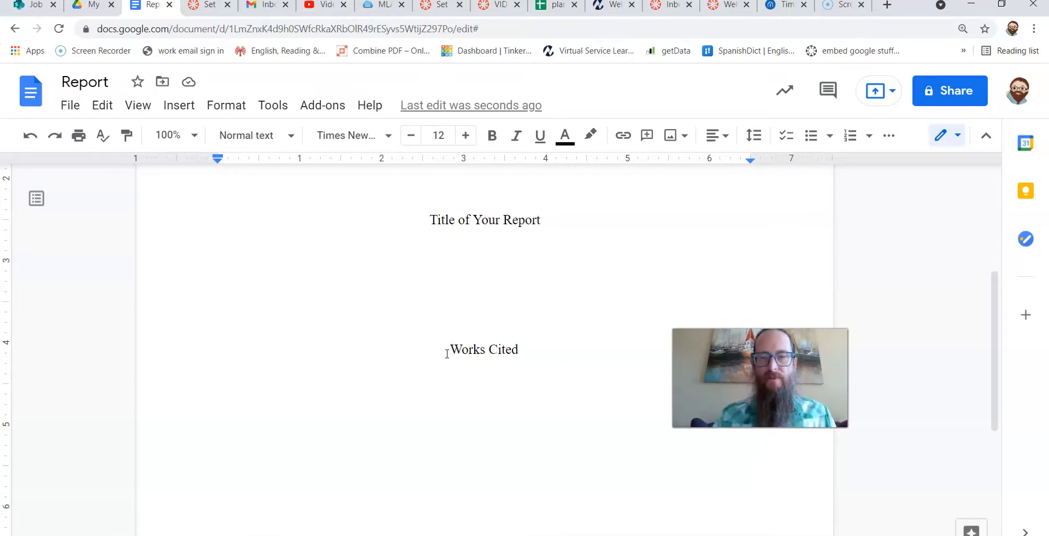
pyautogui.click(191, 114)
pyautogui.moveTo(264, 469)
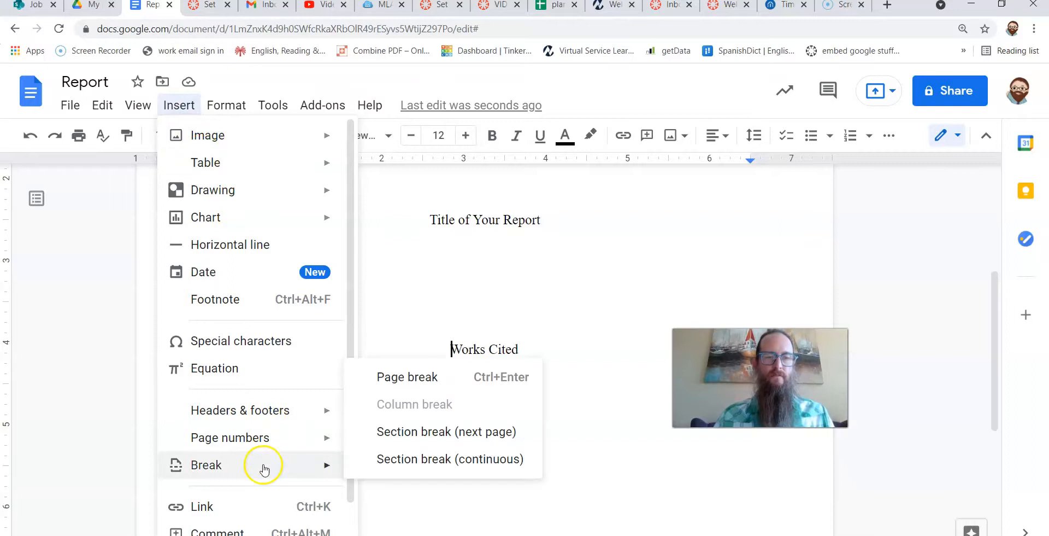
pyautogui.click(406, 389)
pyautogui.scroll(6, 406, 390)
pyautogui.scroll(1, 463, 381)
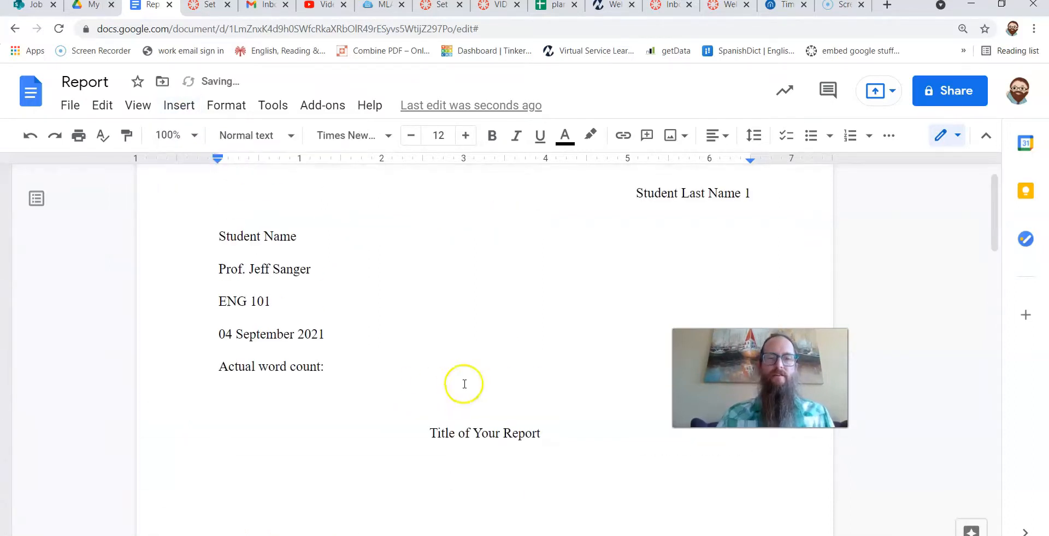
# Add a blank left-aligned line below the report title to start the body text.
pyautogui.scroll(-10, 499, 422)
pyautogui.scroll(-2, 500, 422)
pyautogui.click(521, 385)
pyautogui.press('Return')
pyautogui.press('Return')
pyautogui.hotkey('ctrl', 'shift', 'l')
pyautogui.press('BackSpace')
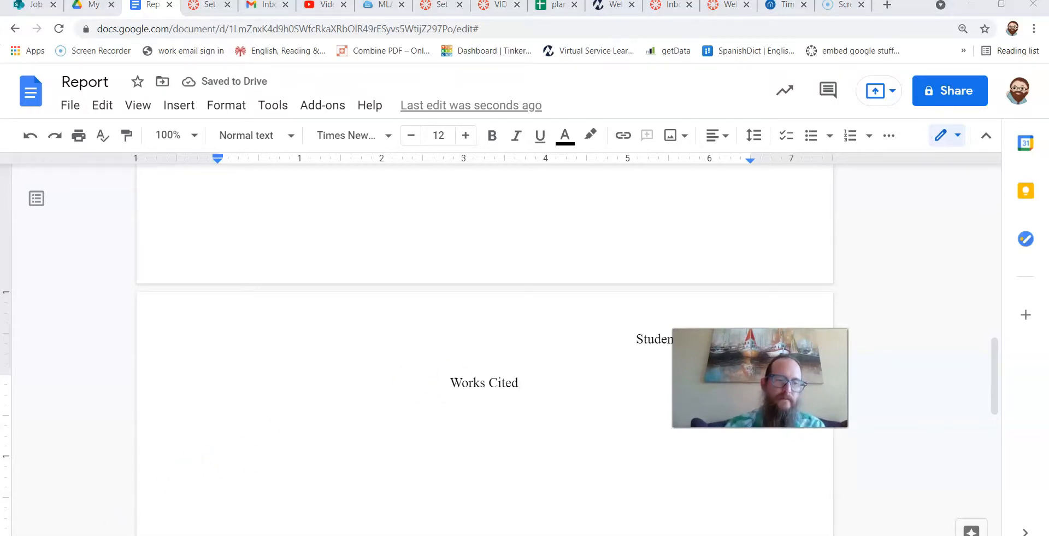
pyautogui.scroll(10, 218, 458)
pyautogui.scroll(-2, 219, 461)
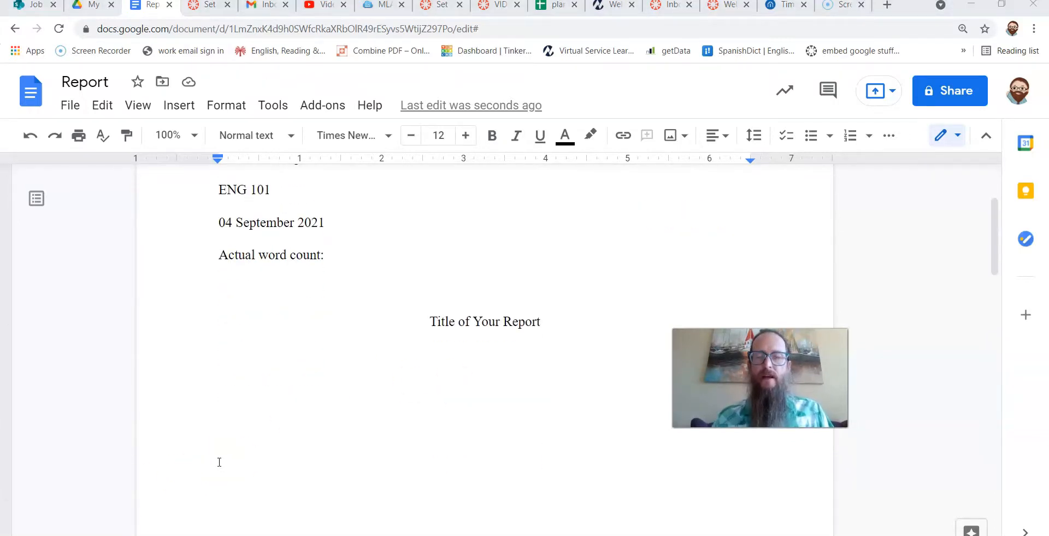